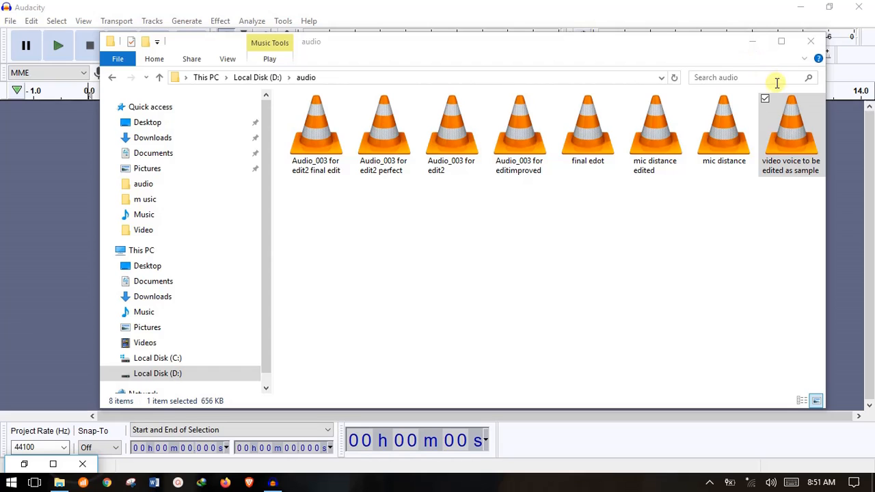
Step: Play the file "video voice to be edited as sample" in VLC media player, listening to the opening and the part from 00:20
left_click(767, 129)
double_click(767, 128)
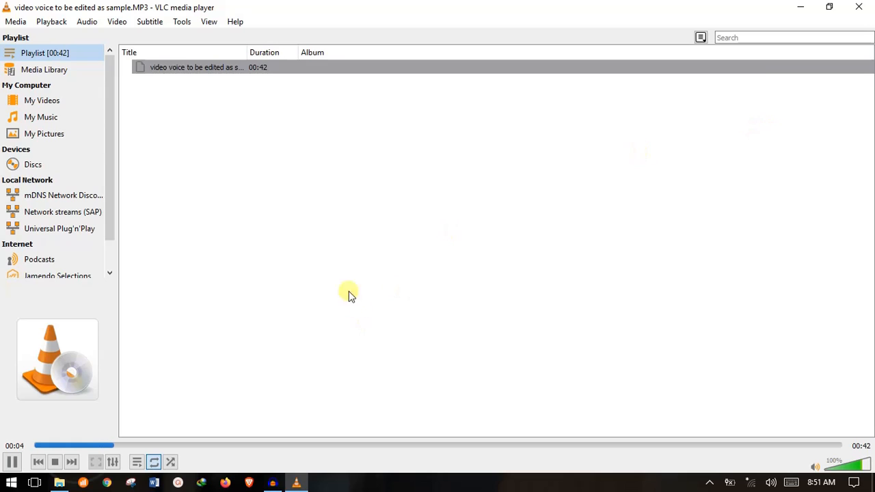
left_click(11, 461)
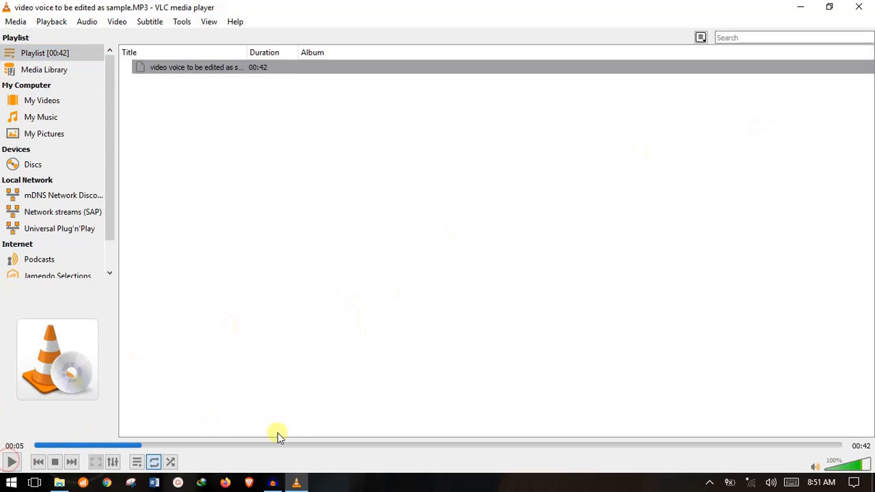
left_click(427, 449)
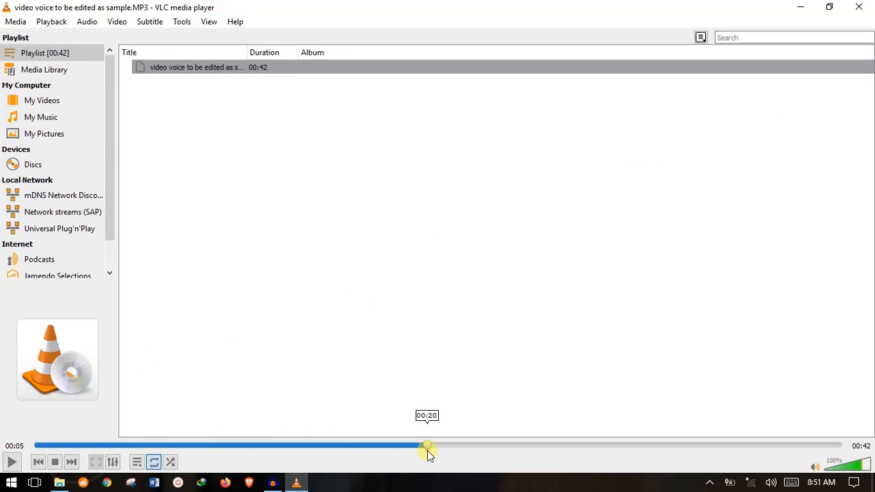
left_click(12, 461)
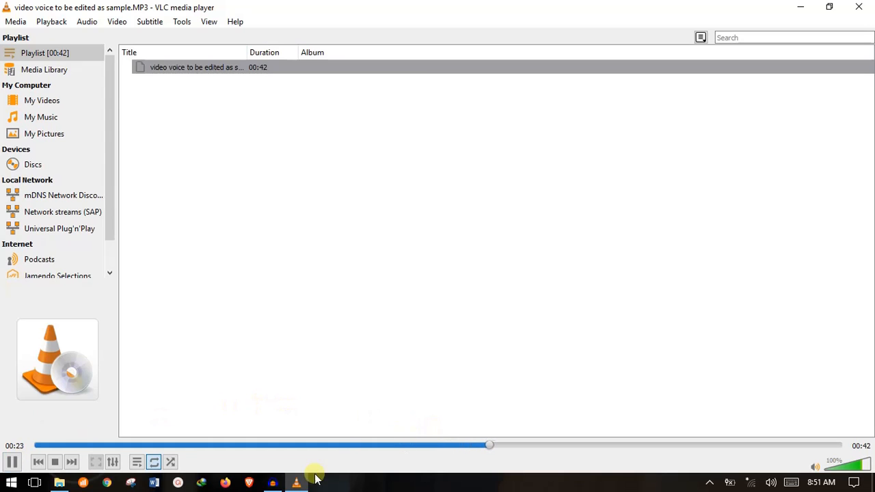
left_click(11, 463)
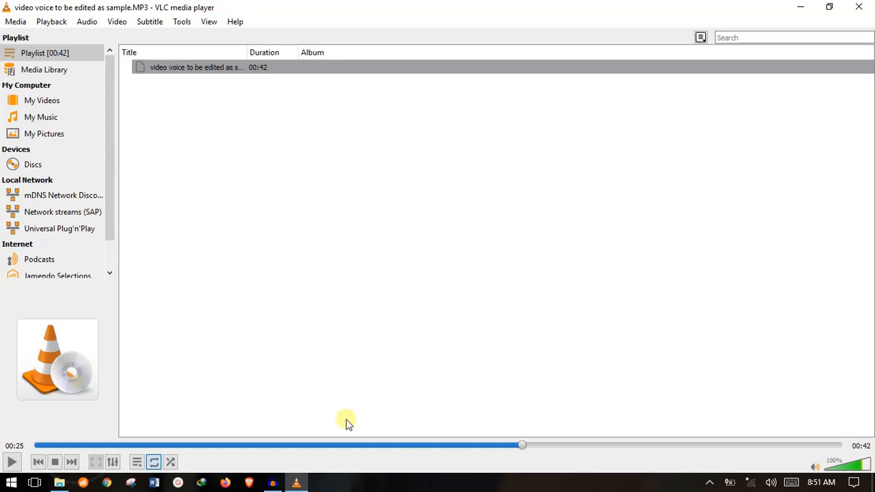
Step: Replay the recording in short stretches from 00:20 to 00:26, and close the player and the audio folder
left_click(421, 445)
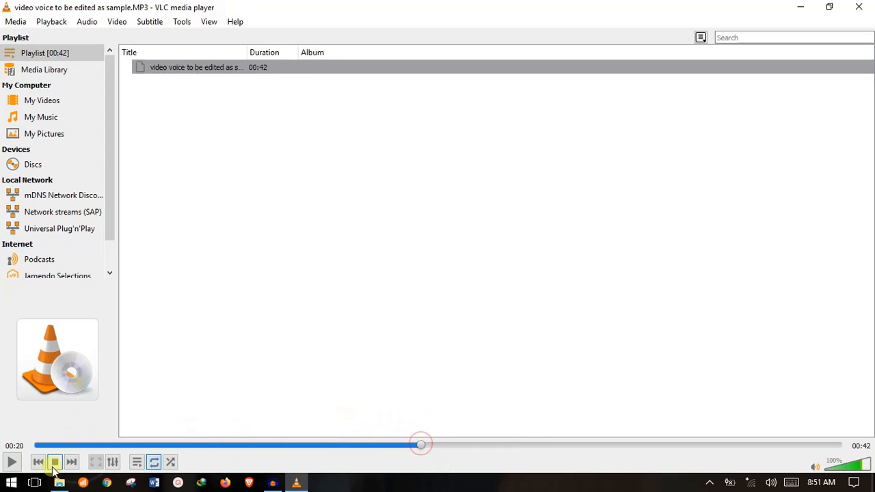
left_click(11, 462)
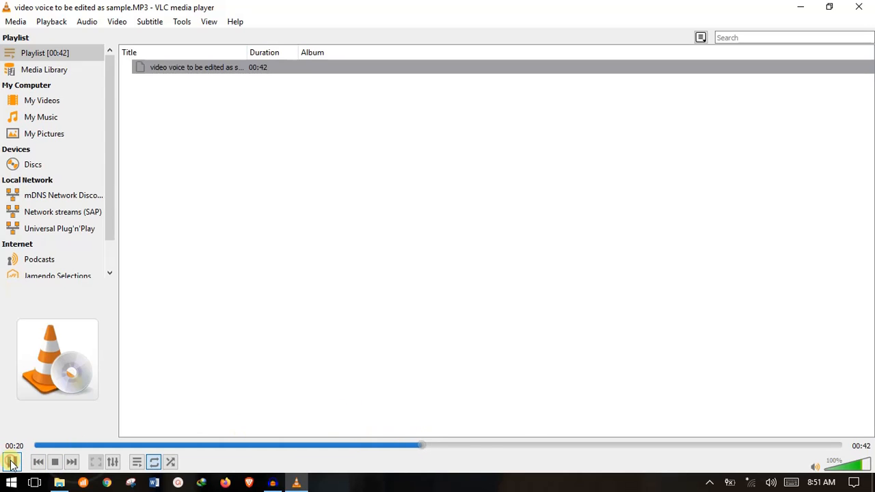
left_click(11, 463)
left_click(11, 463)
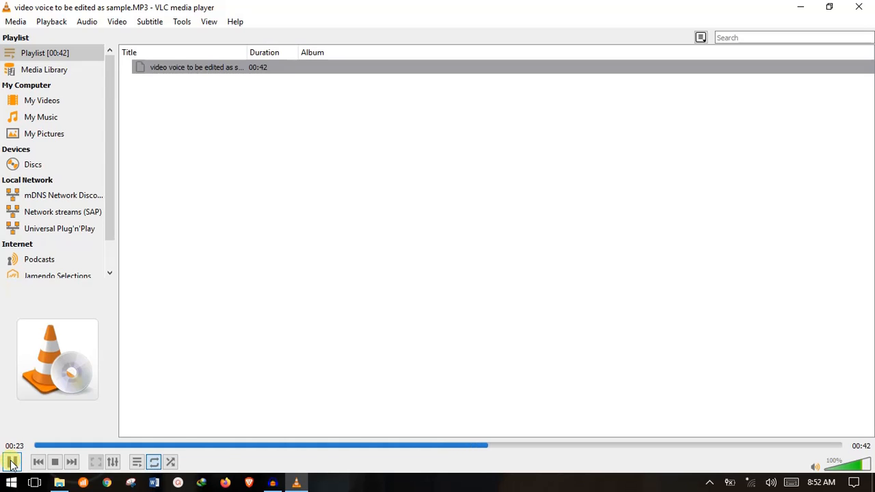
left_click(11, 462)
left_click(11, 463)
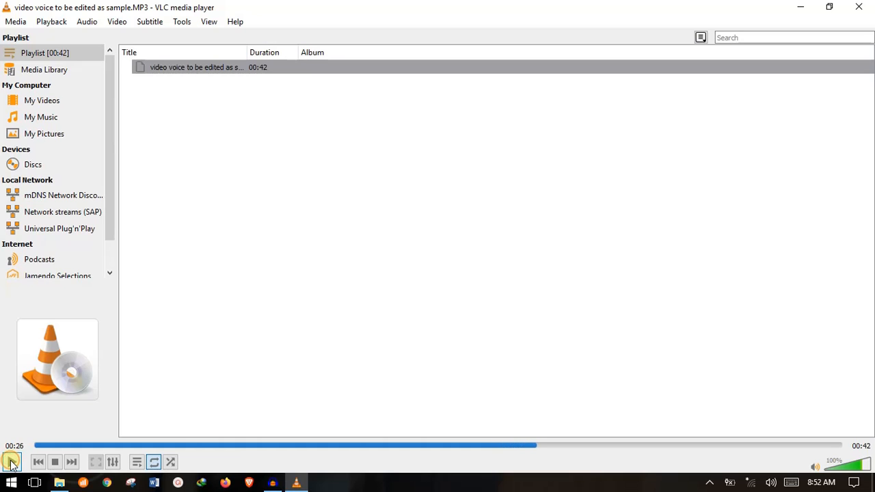
left_click(11, 463)
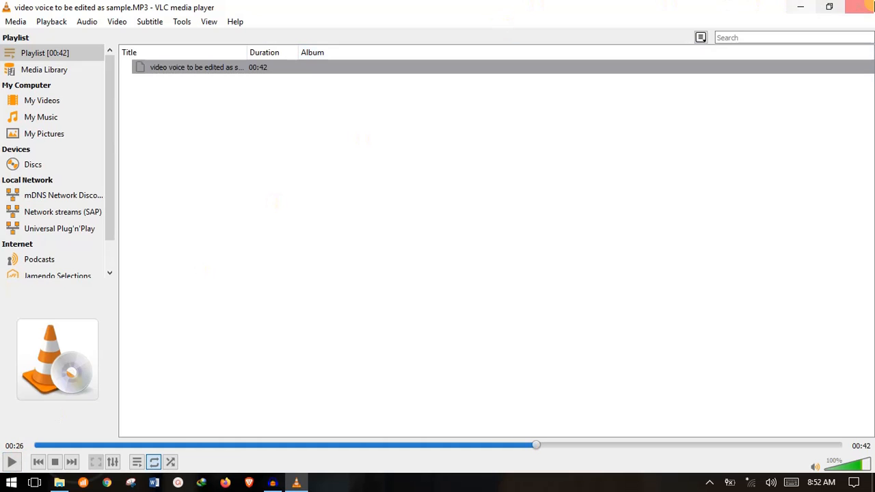
left_click(860, 7)
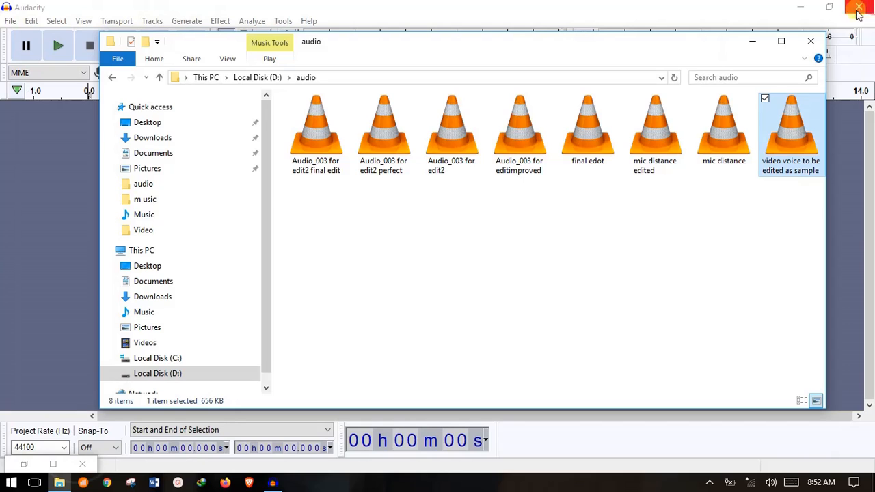
left_click(810, 42)
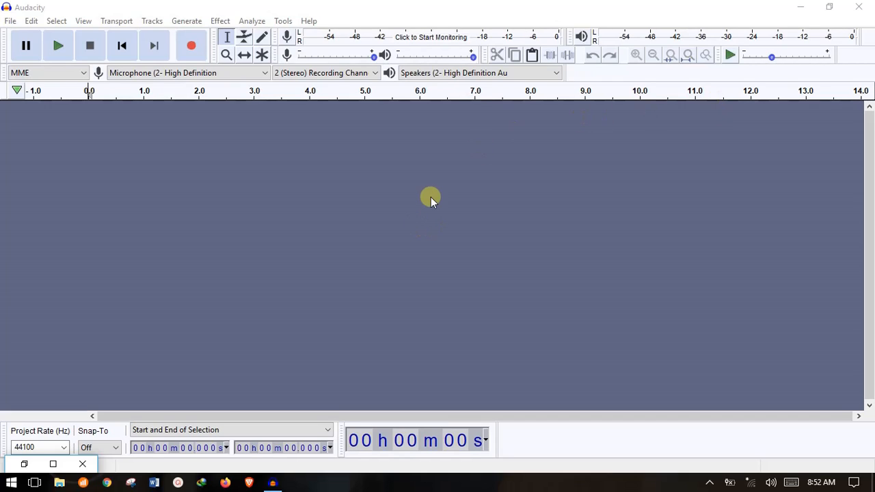
Step: Close the Project Recovery window without opening any of the recovered files
left_click(51, 464)
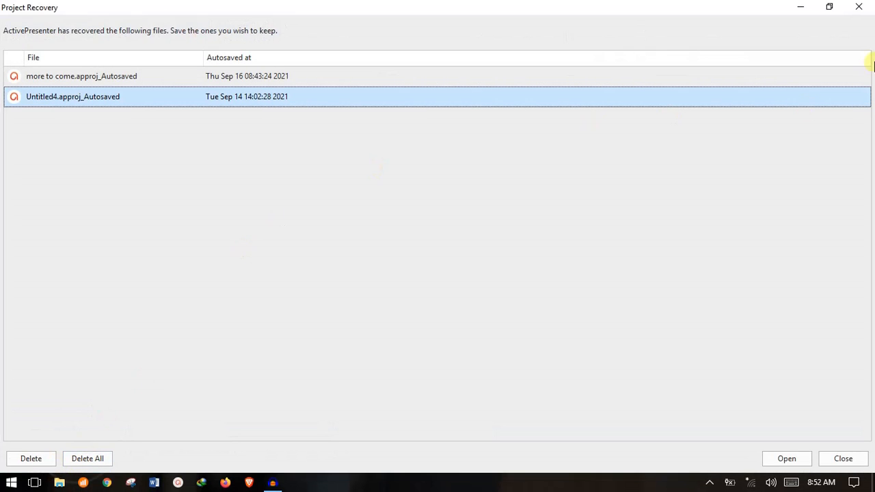
left_click(858, 7)
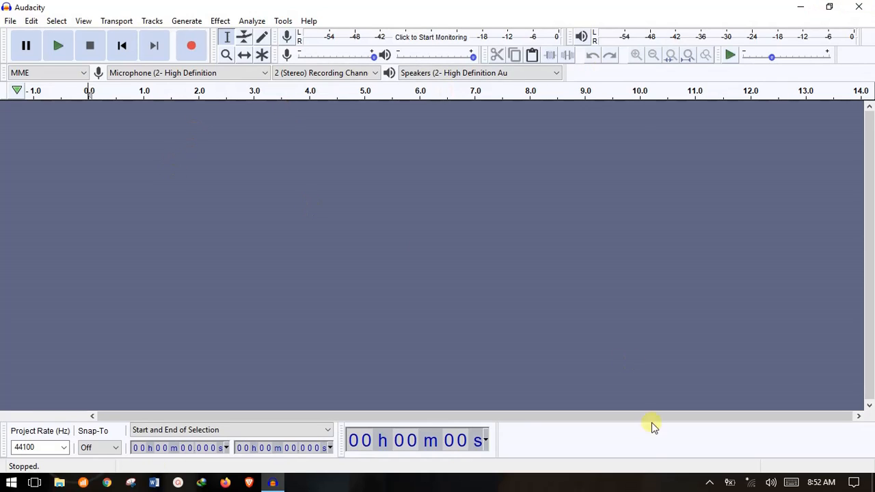
left_click(708, 483)
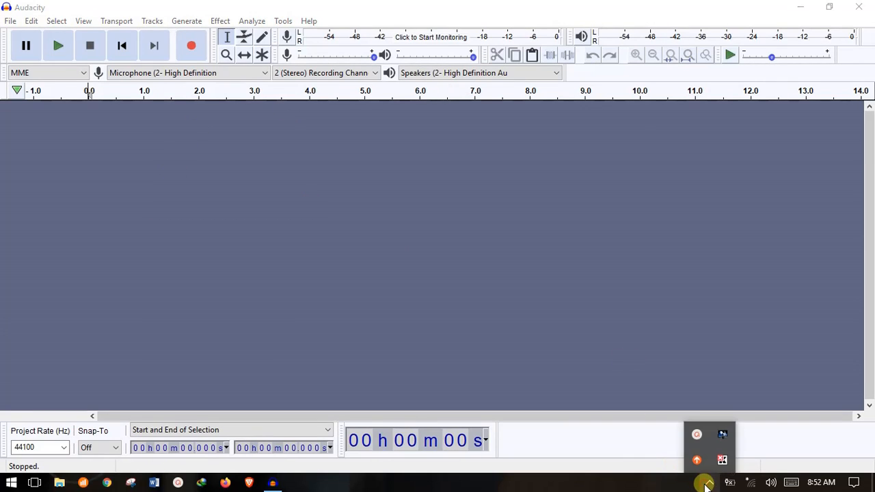
left_click(621, 434)
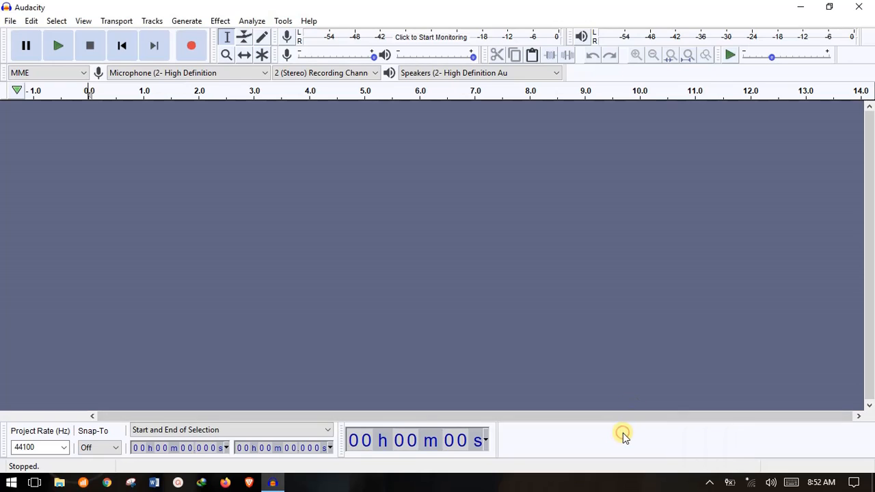
Step: Import the audio file "video voice to be edited as sample" from the audio folder into Audacity
left_click(11, 21)
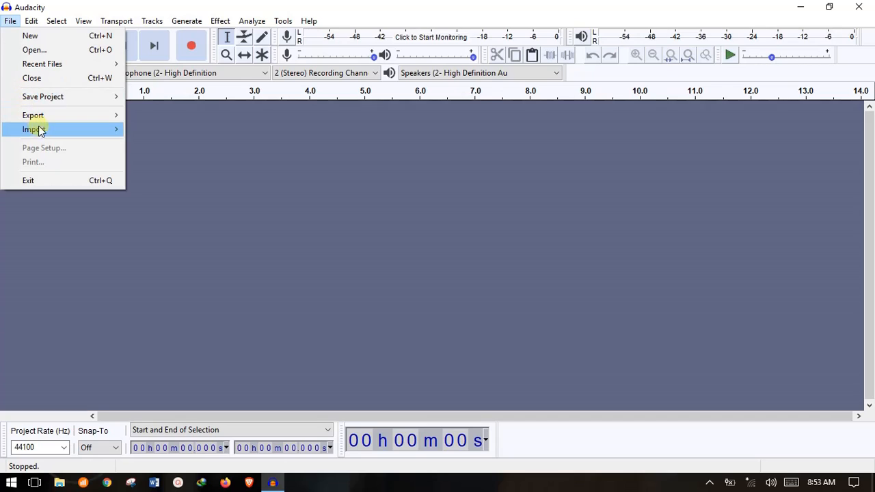
mouse_move(41, 134)
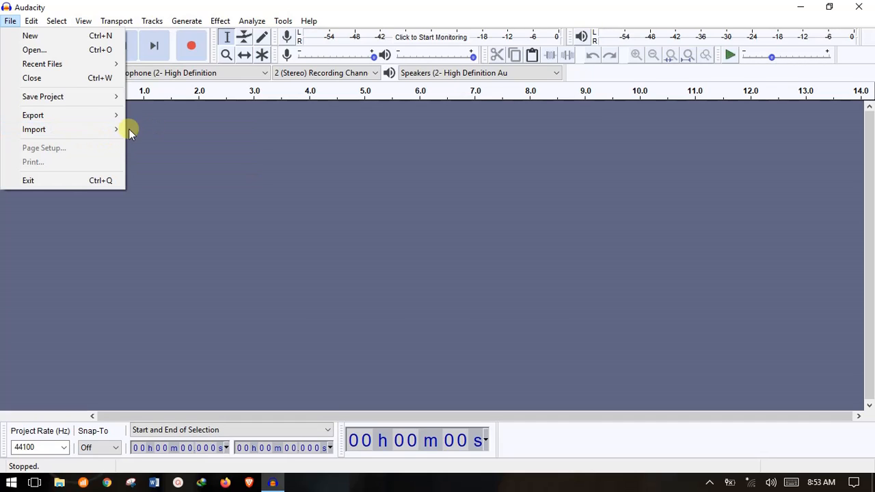
mouse_move(107, 130)
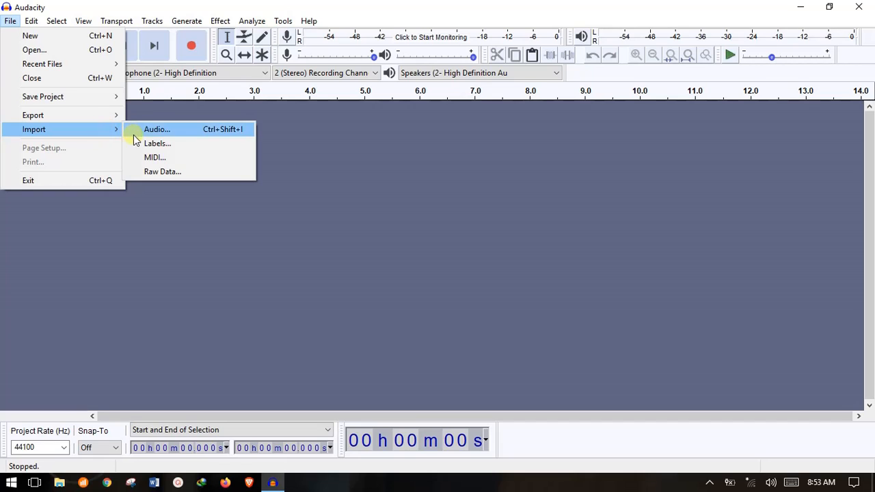
left_click(157, 130)
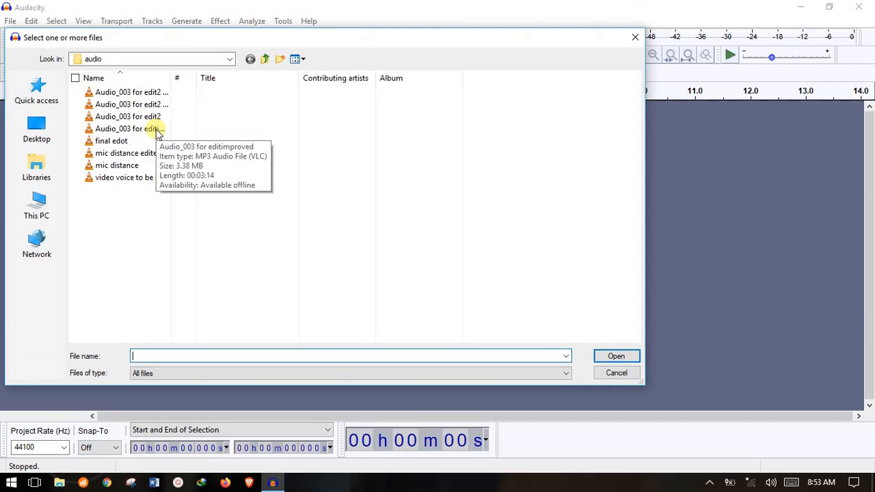
left_click(112, 179)
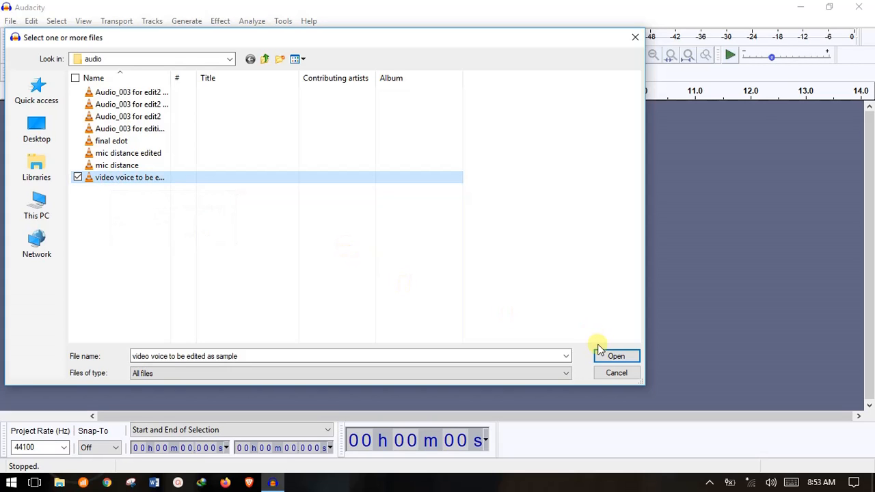
left_click(618, 357)
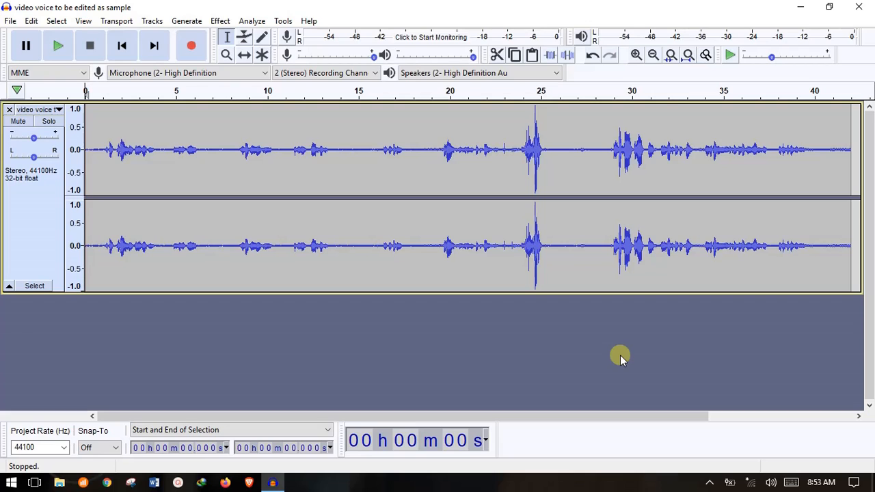
Step: Play the imported track from its beginning and pause about two seconds in
left_click(55, 48)
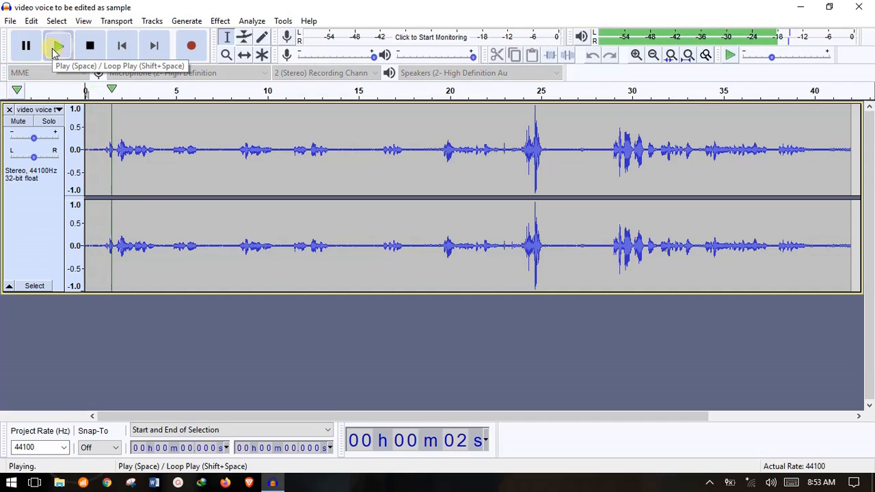
left_click(56, 47)
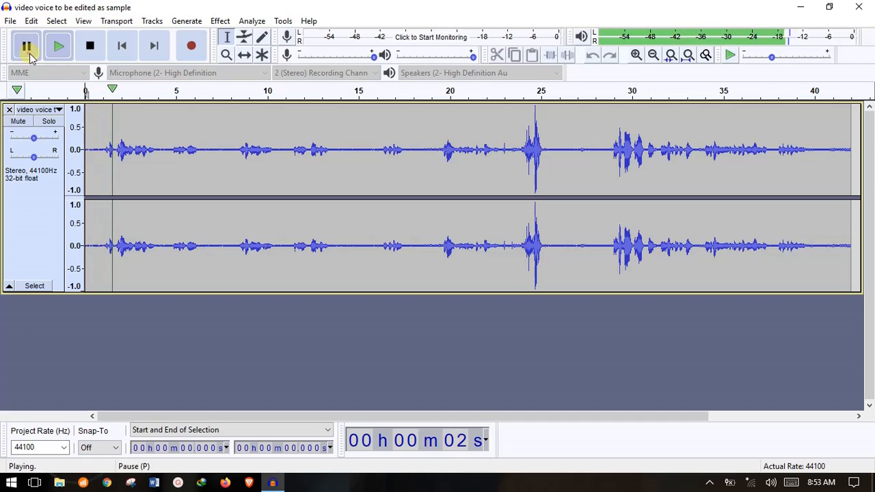
left_click(29, 55)
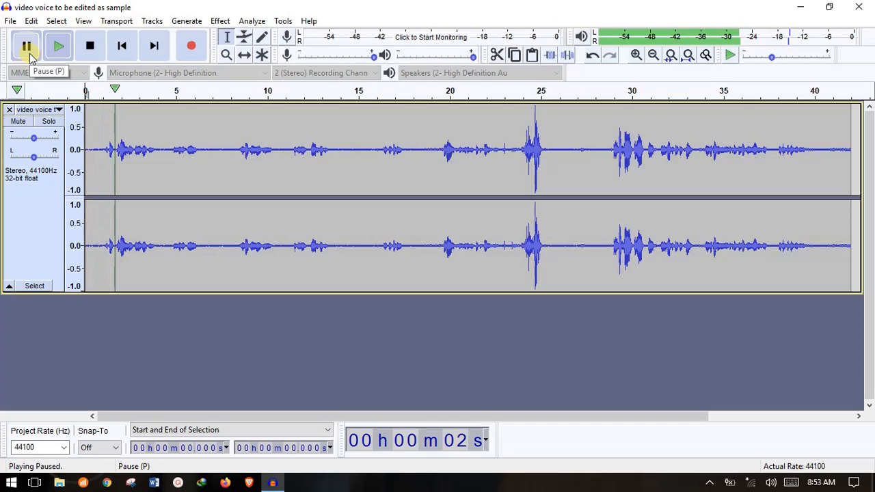
Step: Magnify the waveform's time scale and continue playback, pausing in the quiet gap at about 4.8 seconds
left_click(636, 56)
left_click(635, 56)
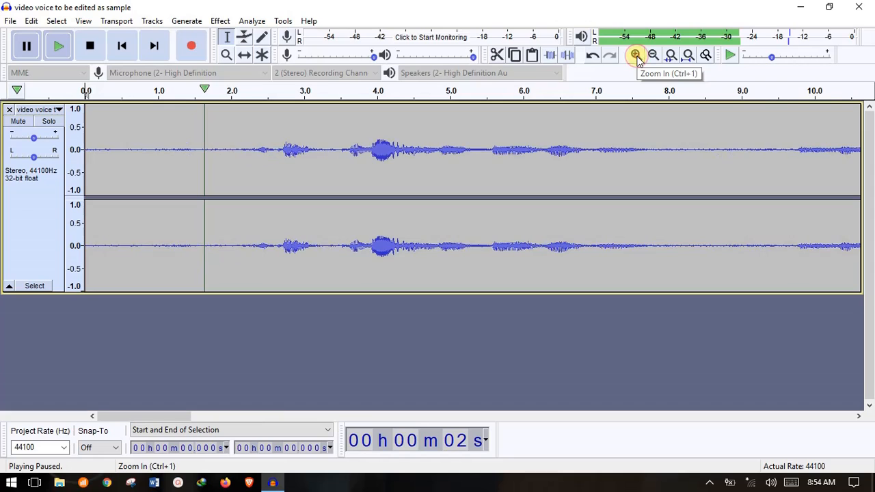
left_click(635, 56)
left_click(636, 56)
left_click(635, 56)
left_click(635, 56)
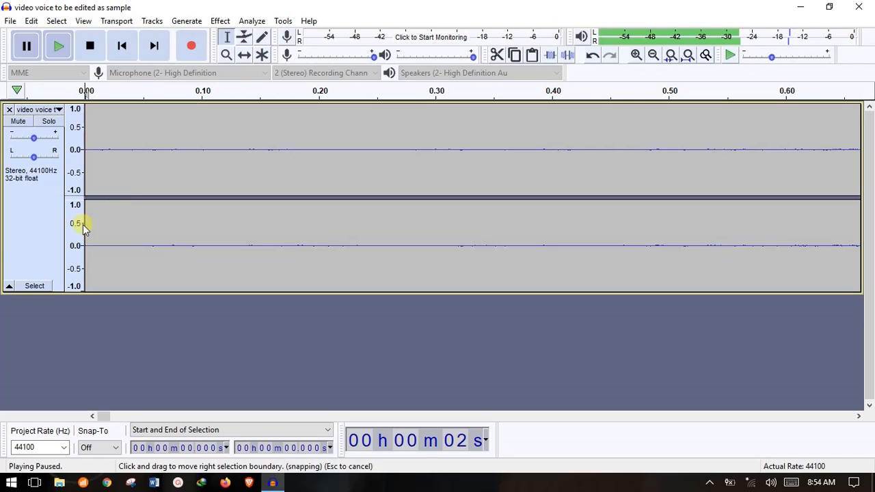
left_click(29, 49)
left_click(30, 51)
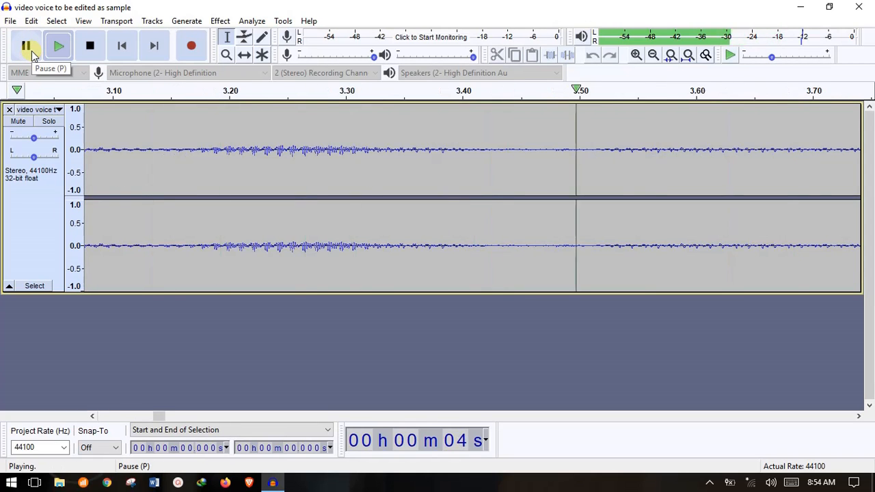
left_click(30, 51)
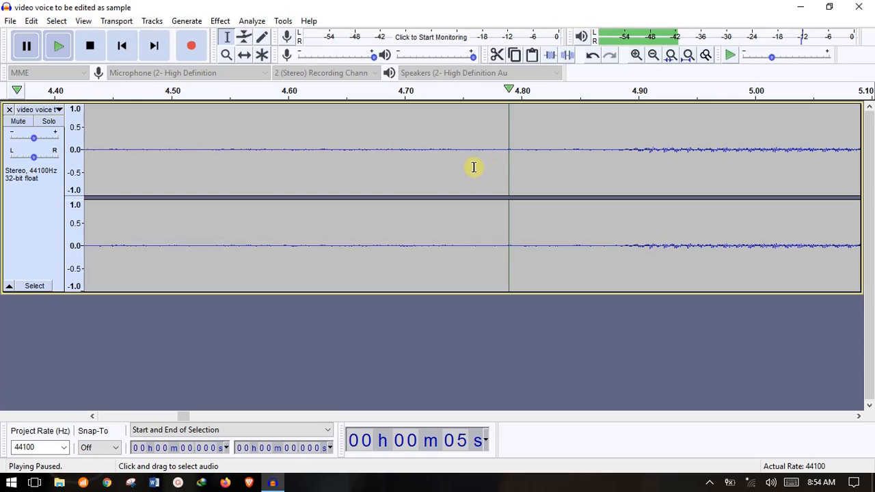
Step: Get a noise profile with Noise Reduction from the quiet stretch between about 4.47 and 4.83 seconds
left_click(33, 287)
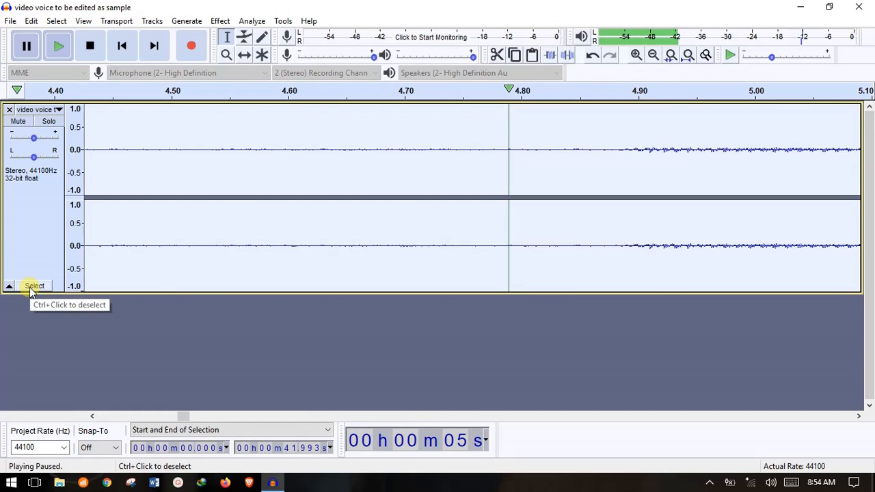
left_click_drag(130, 186, 554, 225)
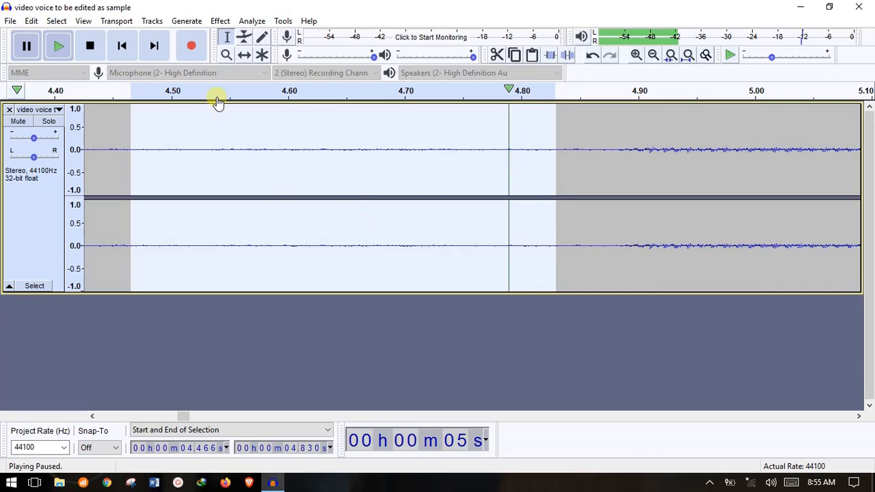
left_click(220, 21)
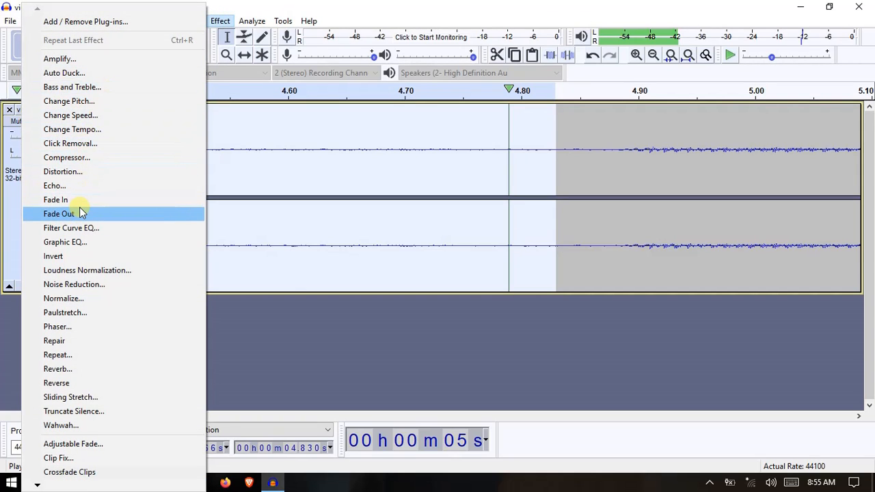
left_click(86, 285)
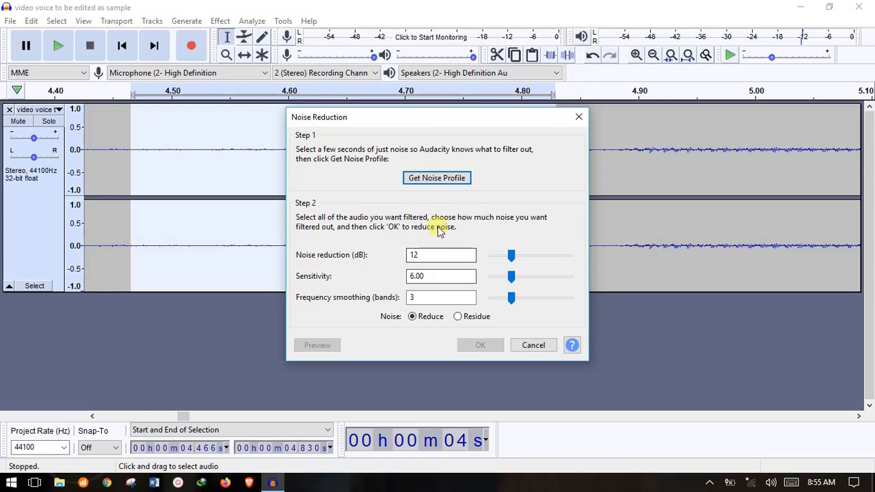
left_click(445, 179)
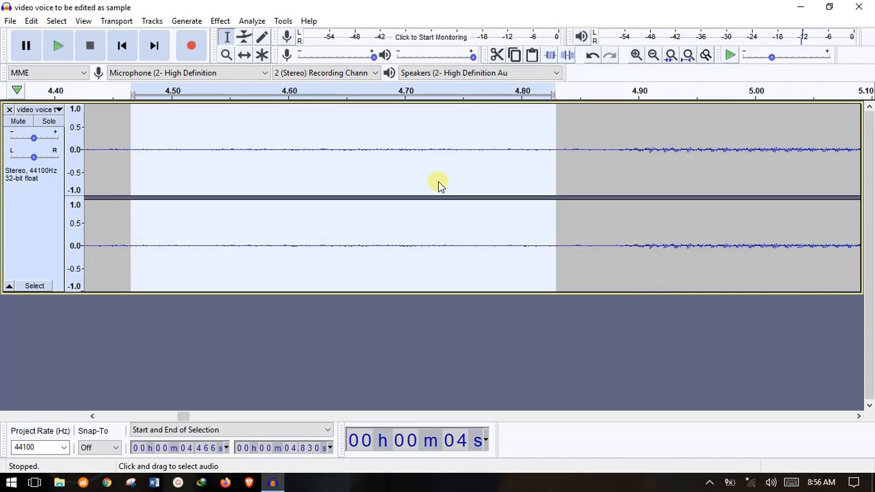
Step: Apply Noise Reduction to the entire track with 12 dB reduction, sensitivity 6.00 and 3 frequency smoothing bands
left_click(34, 286)
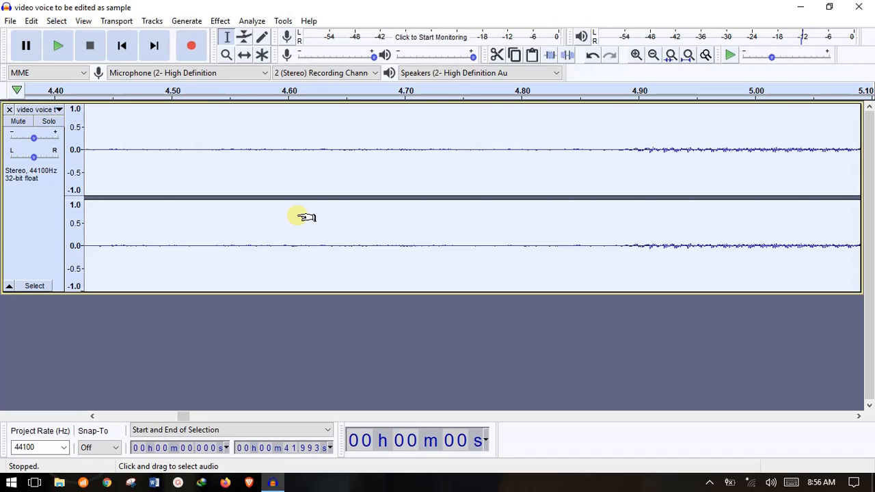
left_click(223, 19)
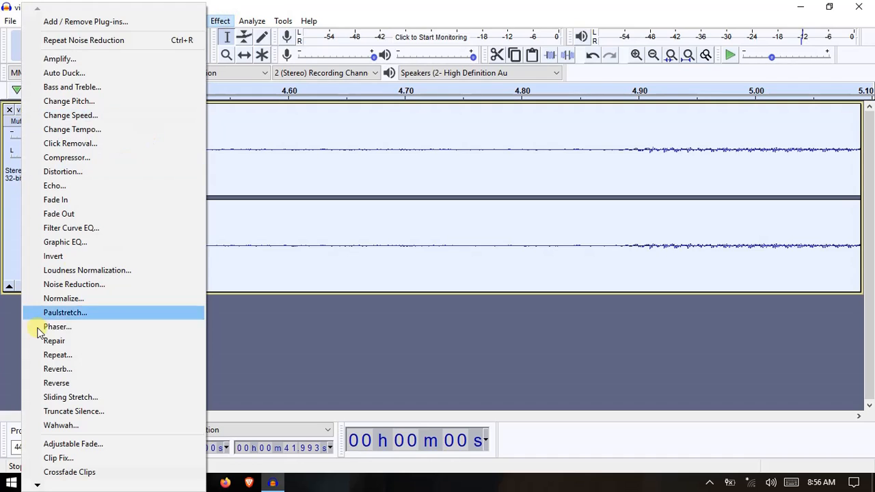
left_click(77, 286)
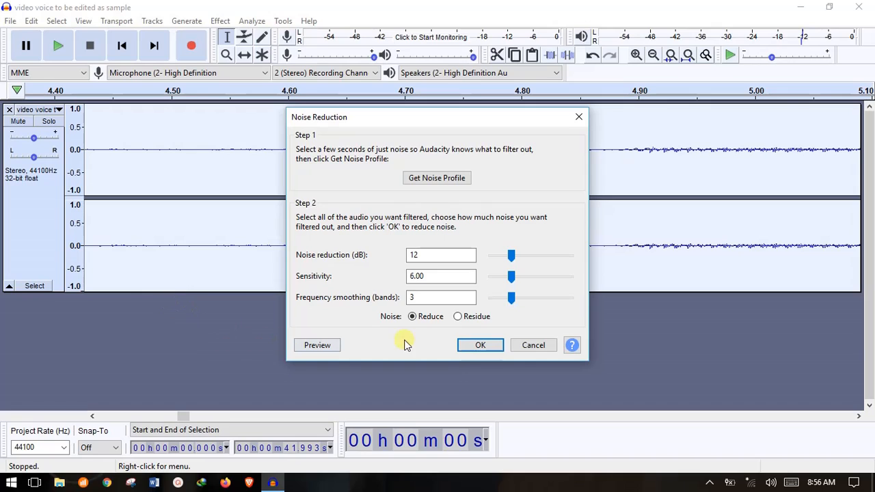
left_click(479, 345)
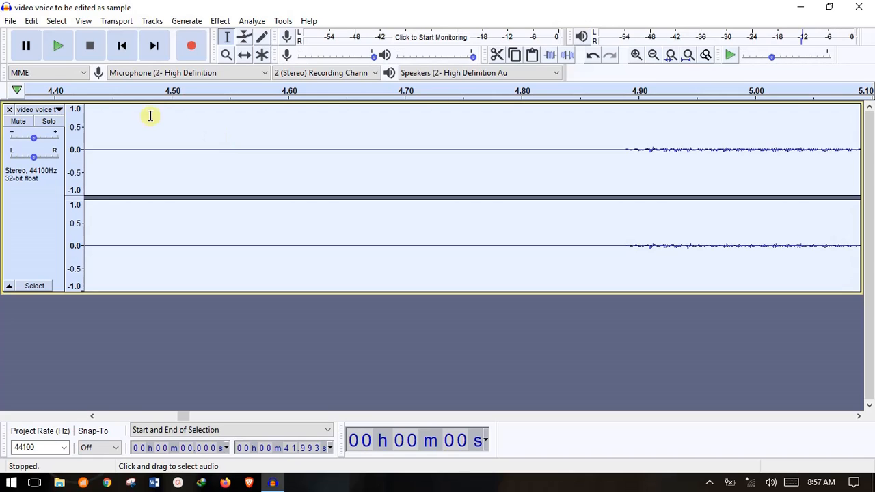
Step: Play the noise-reduced track from its beginning with a brief pause near 8.8 seconds, and pause it at about 18.8 seconds
left_click(59, 46)
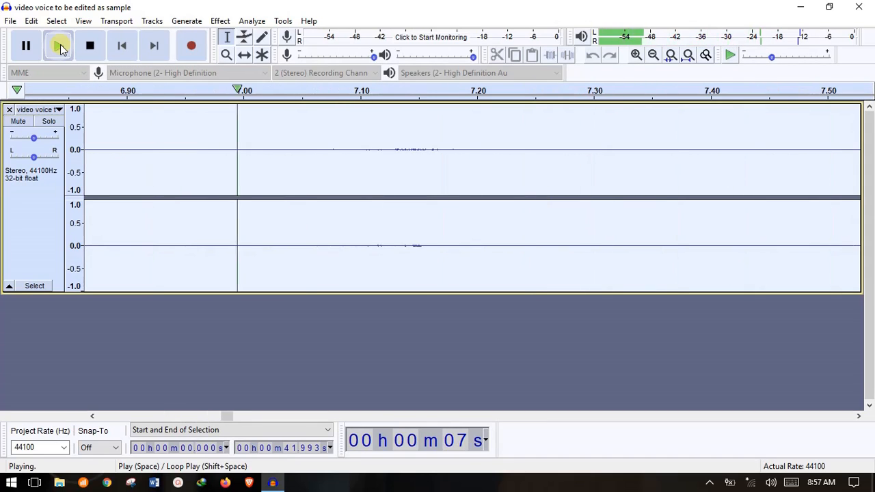
left_click(27, 45)
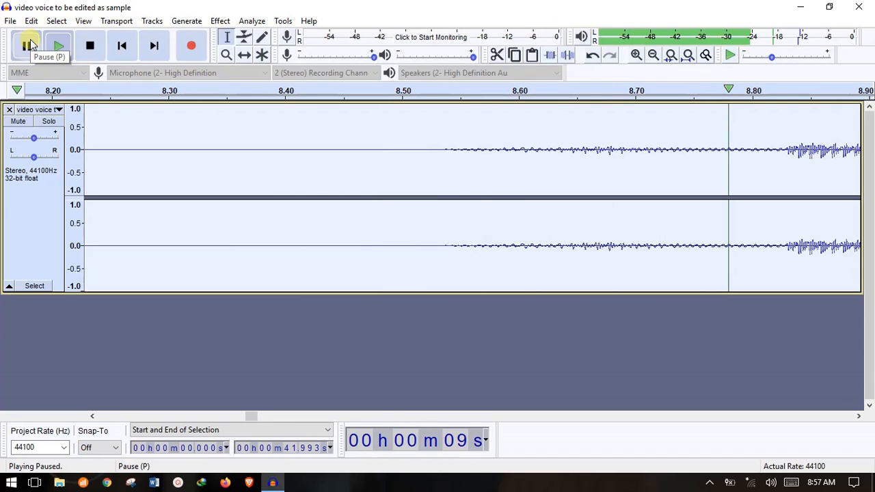
left_click(28, 45)
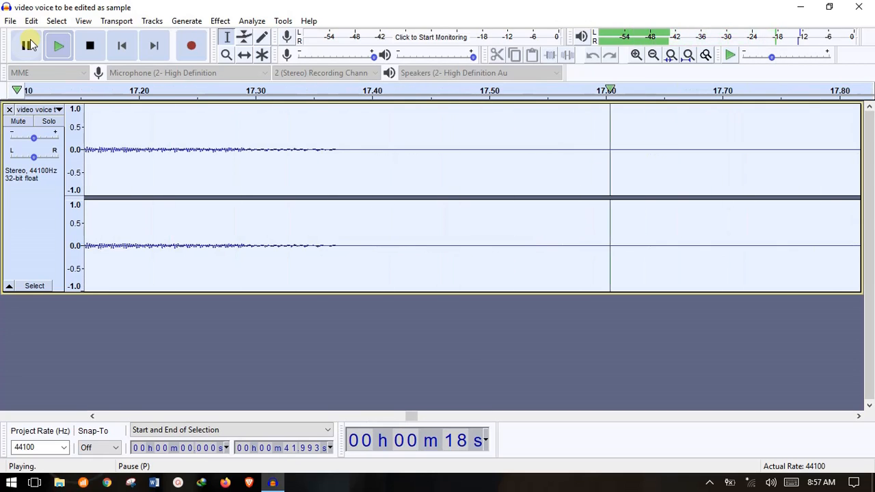
left_click(27, 45)
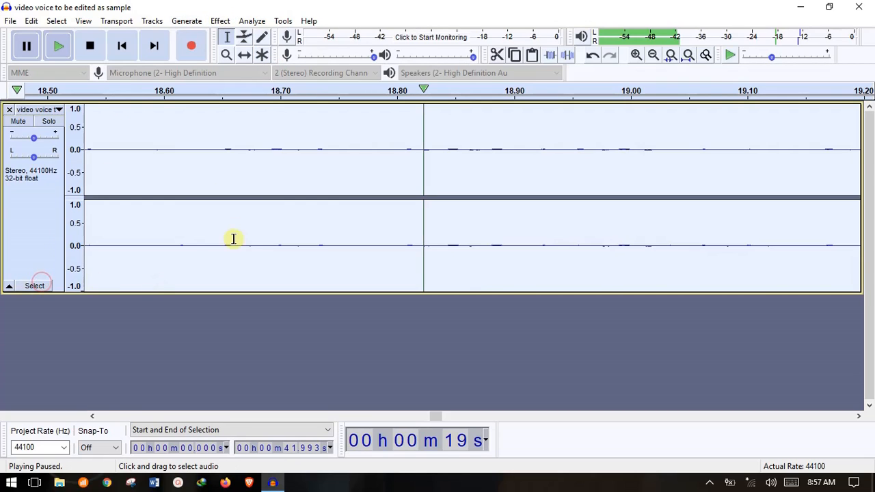
Step: Get a noise profile with Noise Reduction from the quiet stretch between about 18.59 and 19.06 seconds
left_click_drag(150, 188, 700, 198)
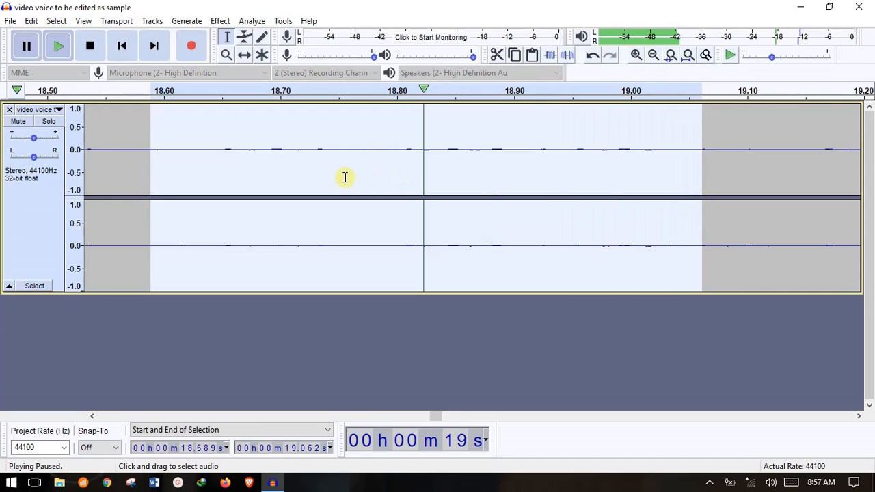
left_click(217, 22)
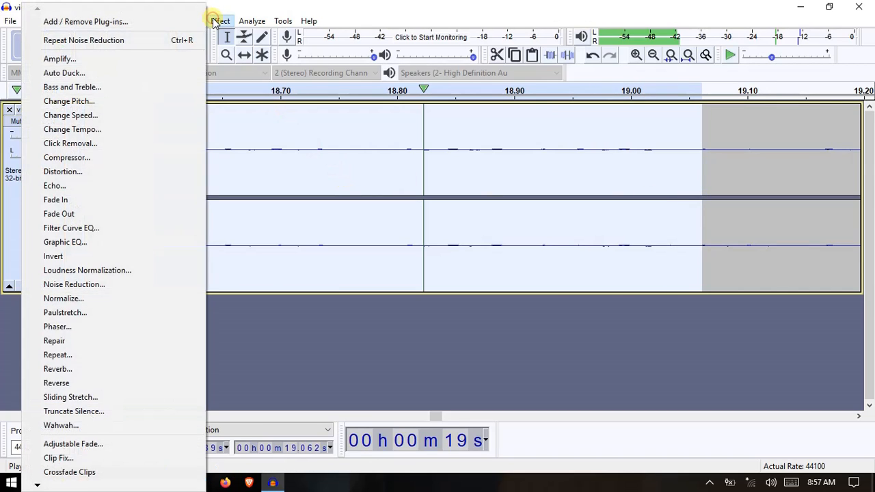
left_click(107, 284)
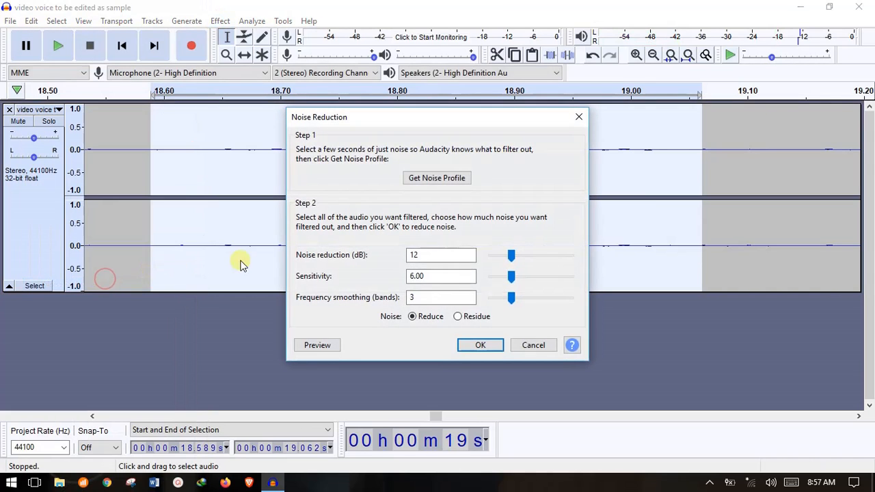
left_click(457, 180)
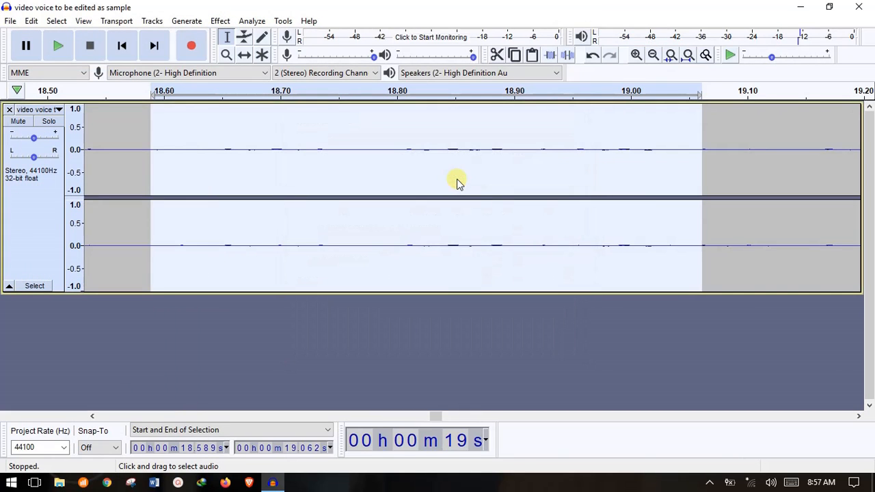
Step: Apply Noise Reduction to the whole track a second time, using the new profile at 12 dB, sensitivity 6.00 and 3 smoothing bands
left_click(34, 286)
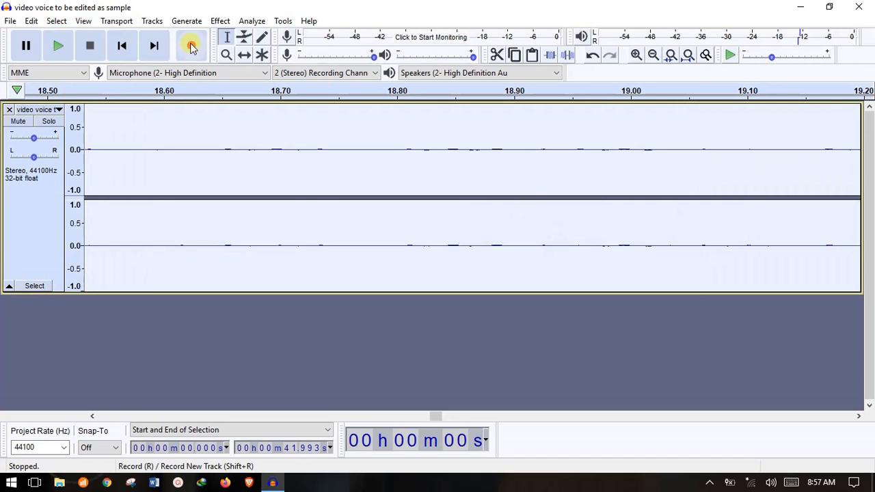
left_click(219, 21)
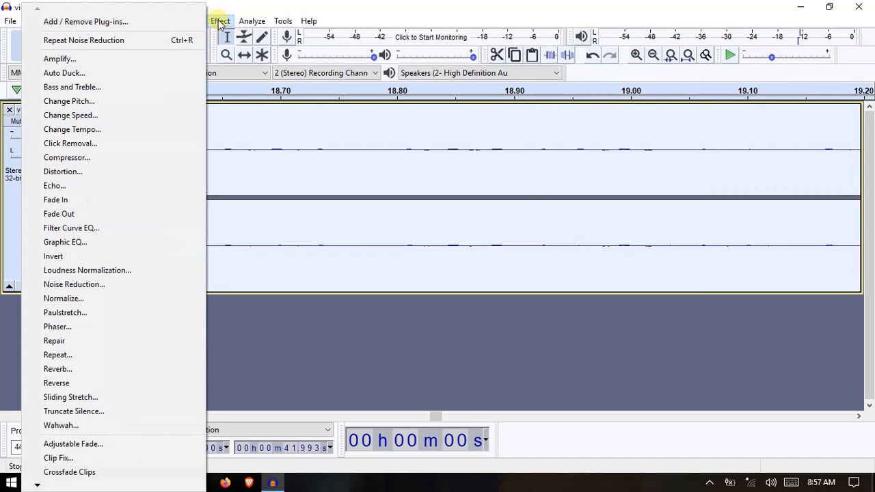
left_click(92, 284)
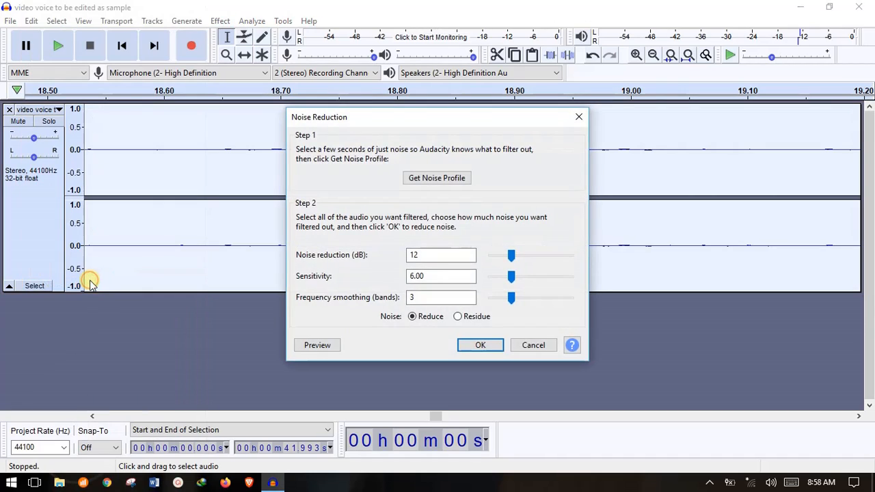
left_click(481, 345)
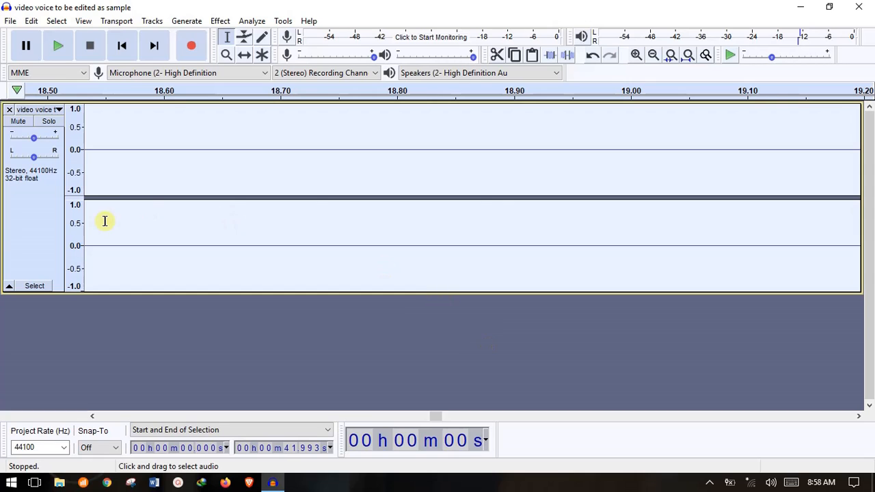
Step: Play the track from its beginning again, pausing and resuming to check the sound, and pause at about 25.2 seconds
left_click(58, 48)
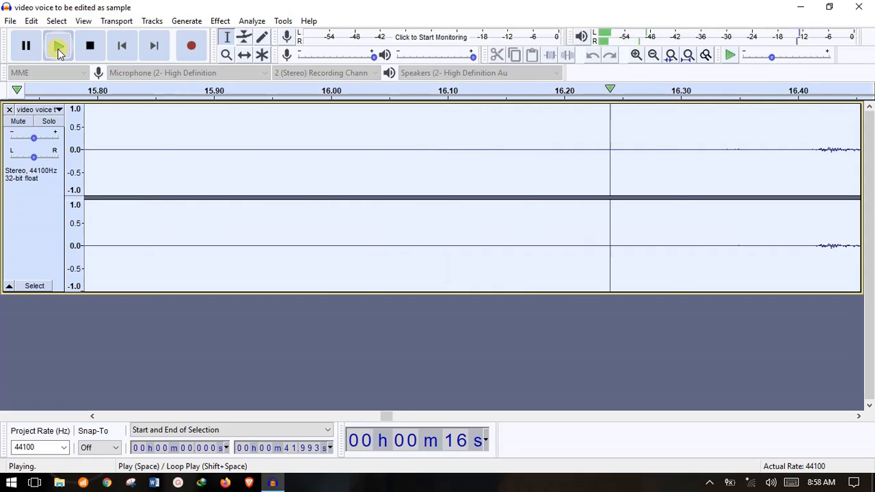
left_click(23, 47)
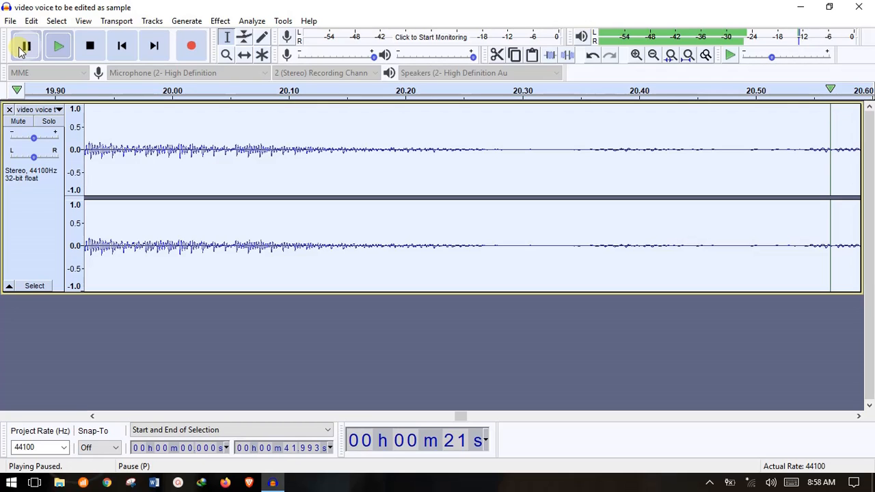
left_click(23, 47)
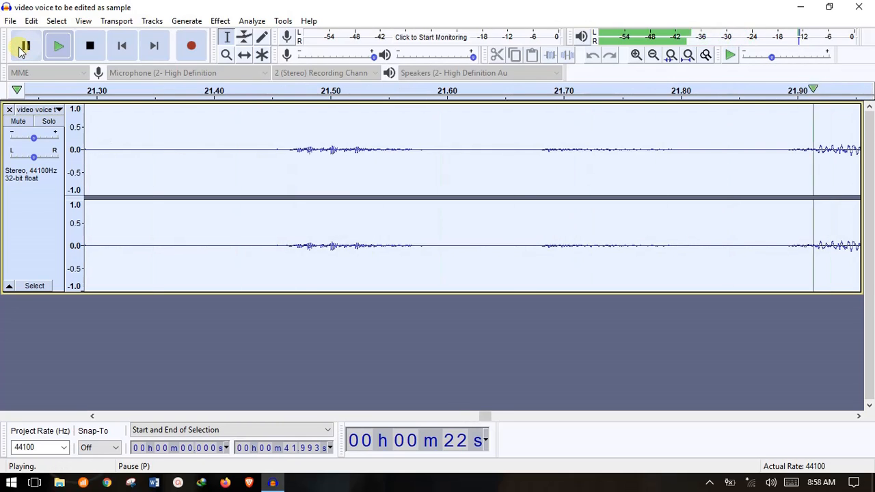
left_click(23, 46)
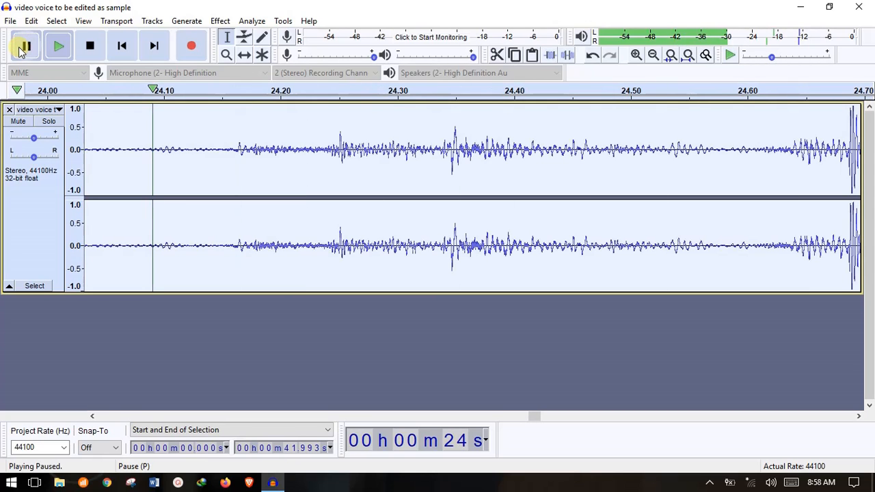
left_click(23, 46)
left_click(23, 47)
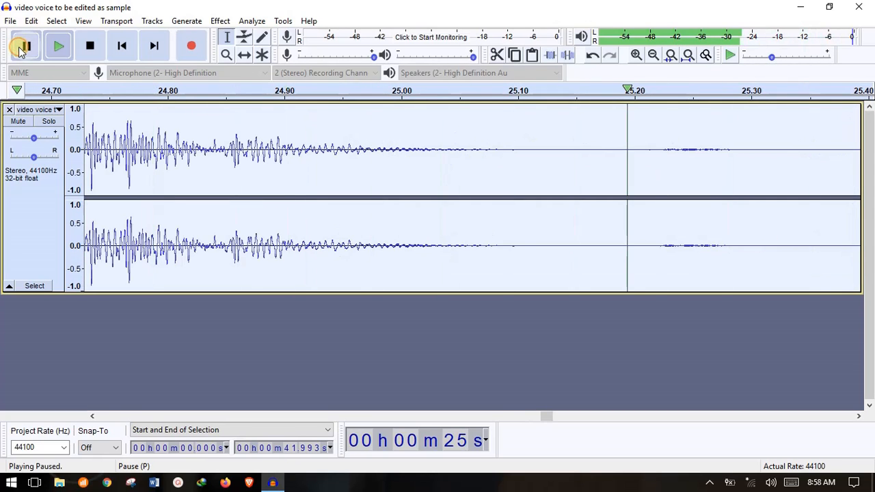
Step: Get a noise profile with Noise Reduction from the loud section between about 24.43 and 25.08 seconds
left_click_drag(489, 183, 175, 178)
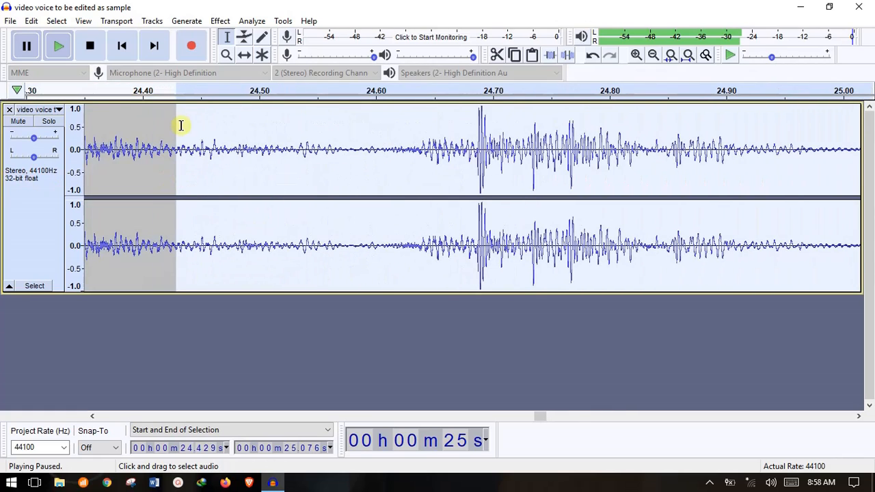
left_click(219, 21)
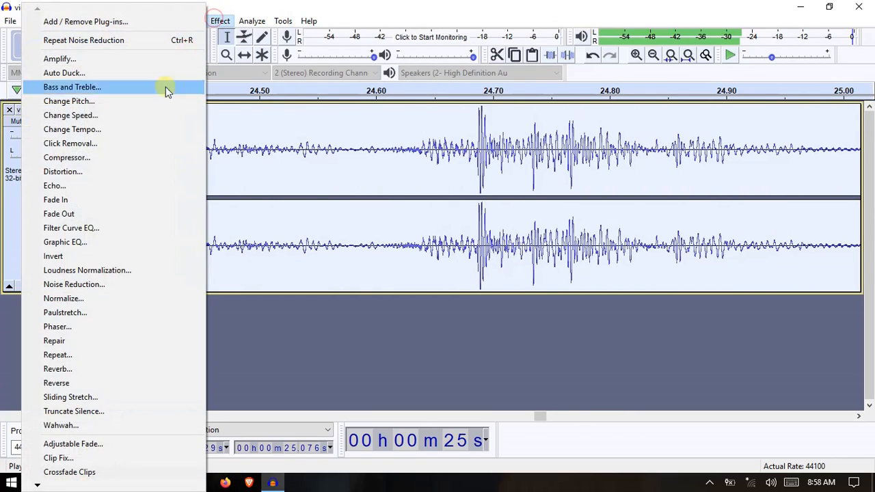
left_click(110, 282)
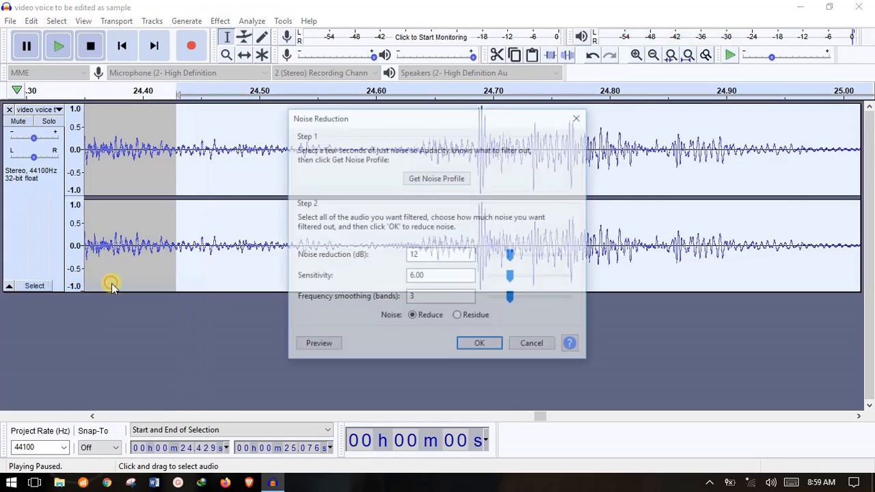
left_click(441, 180)
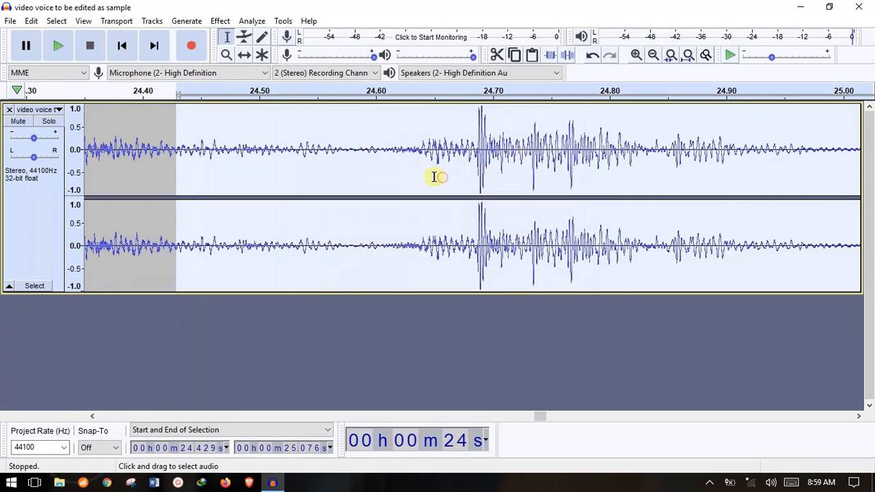
Step: Apply Noise Reduction to the whole track a third time at 12 dB, sensitivity 6.00 and 3 smoothing bands
left_click(44, 288)
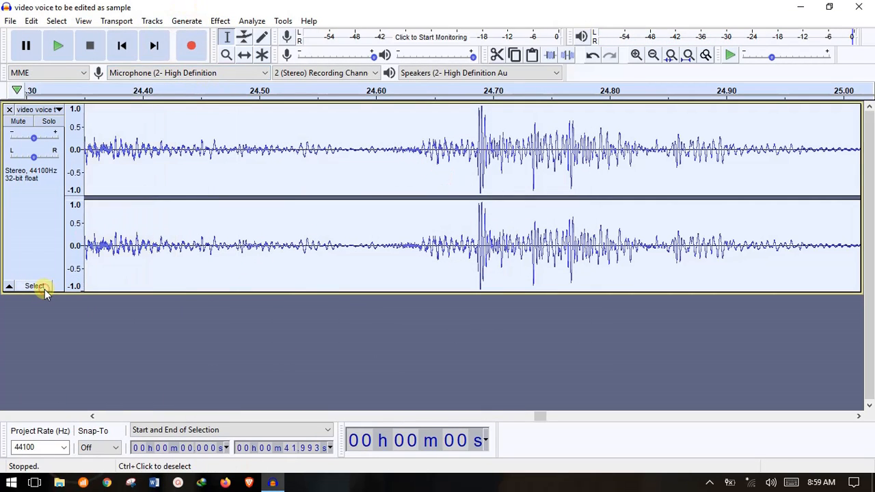
left_click(218, 21)
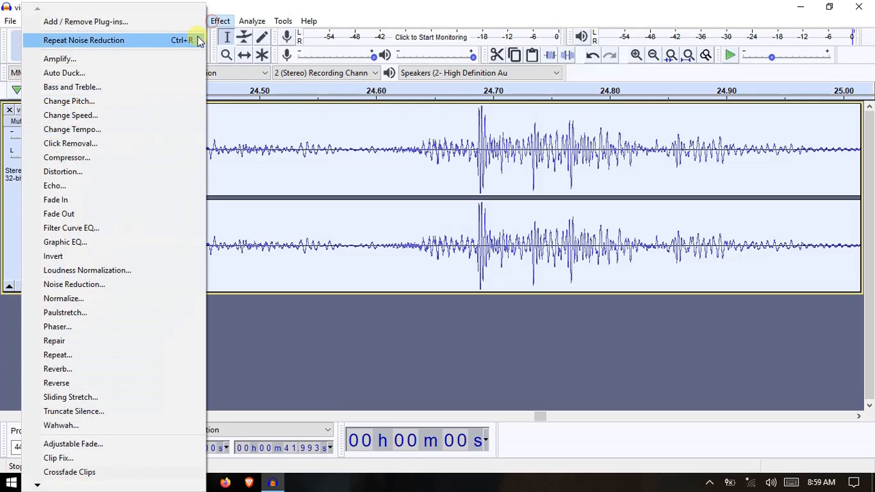
left_click(82, 283)
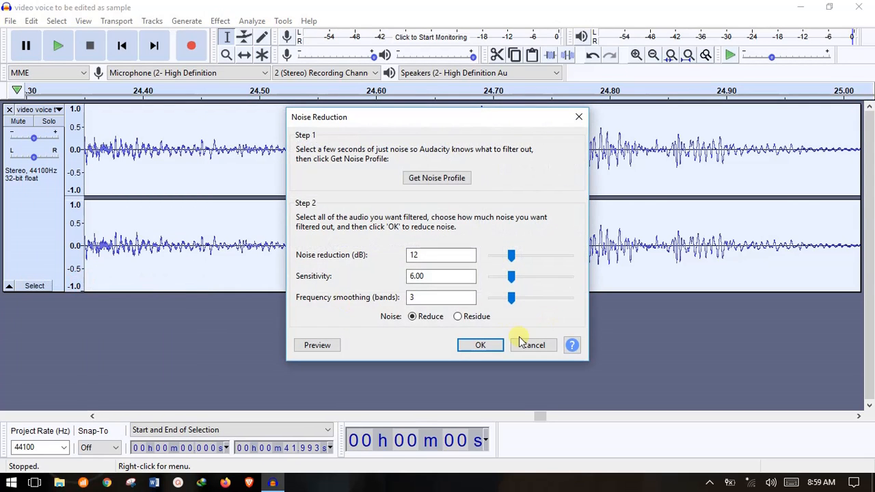
left_click(482, 345)
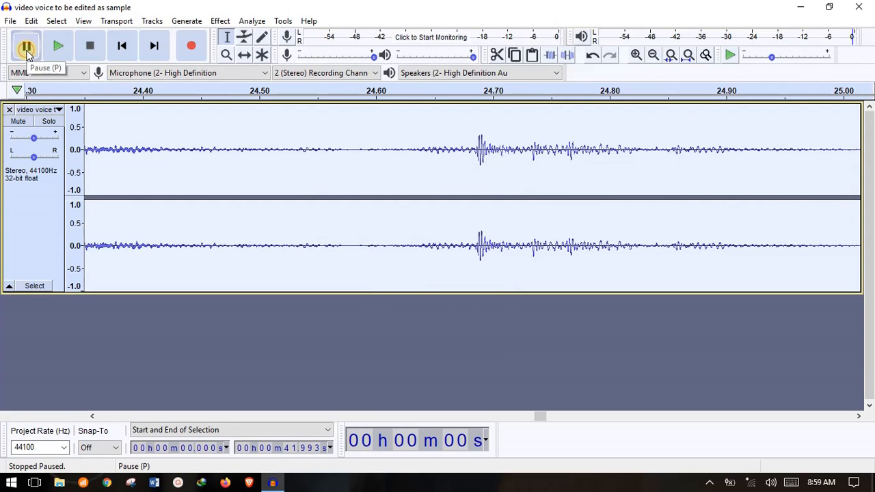
Step: Play the track to about 8.4 seconds, and get a noise profile from the stretch between about 6.08 and 8.26 seconds
left_click(57, 46)
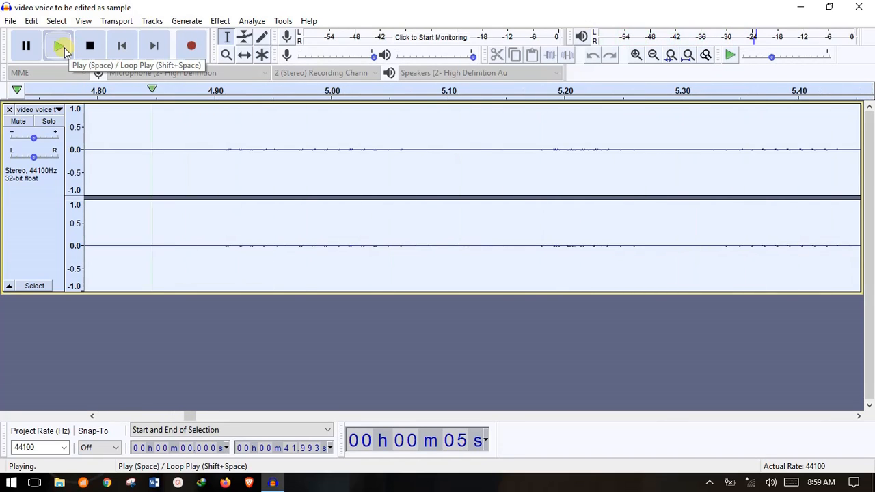
left_click(25, 46)
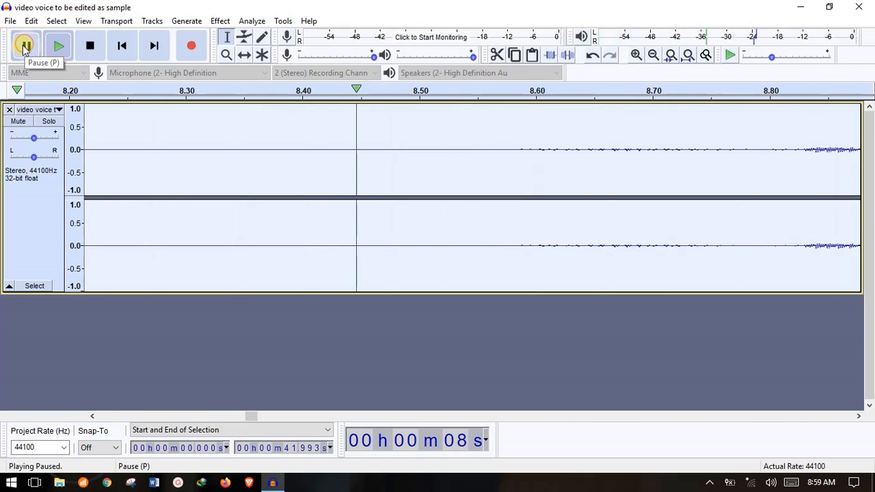
left_click_drag(135, 194, 611, 190)
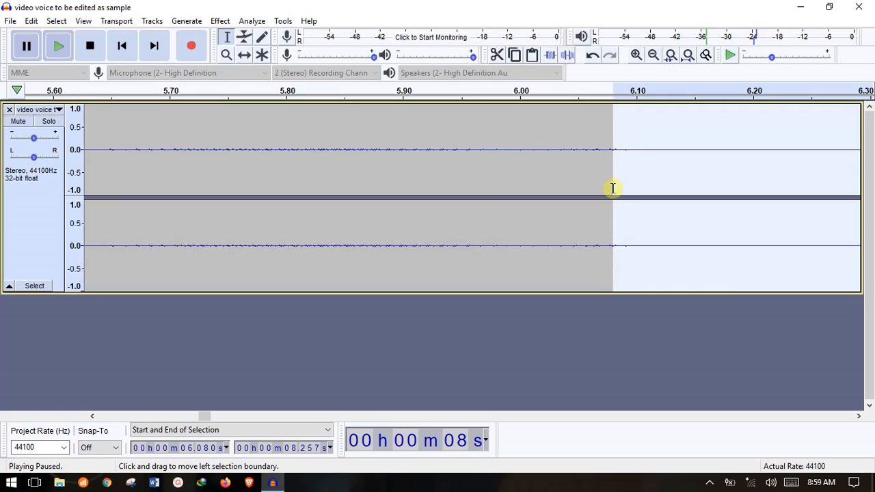
left_click(222, 15)
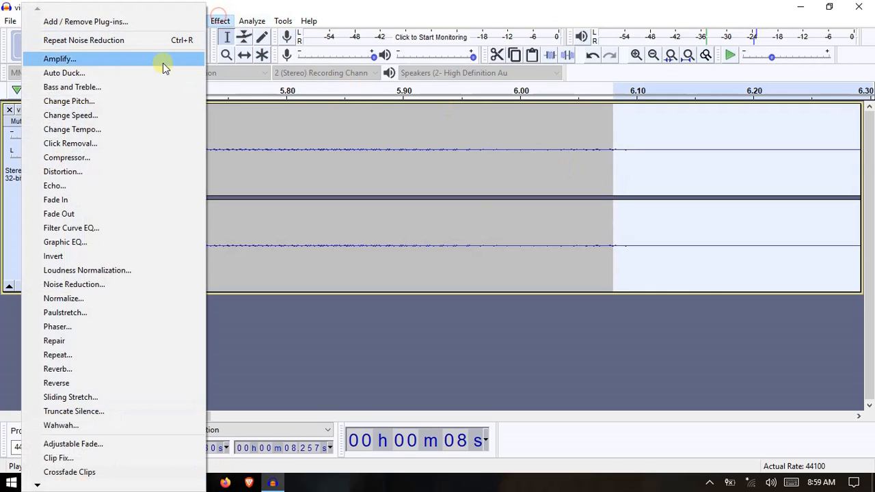
left_click(107, 284)
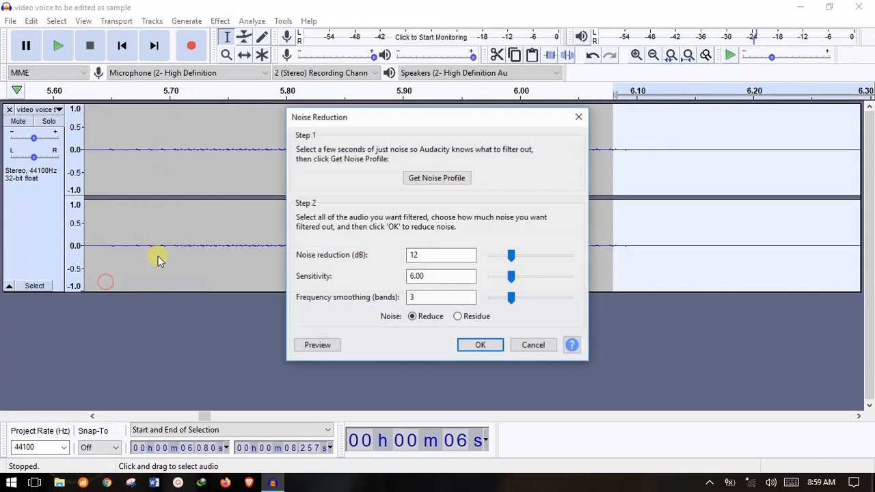
left_click(438, 181)
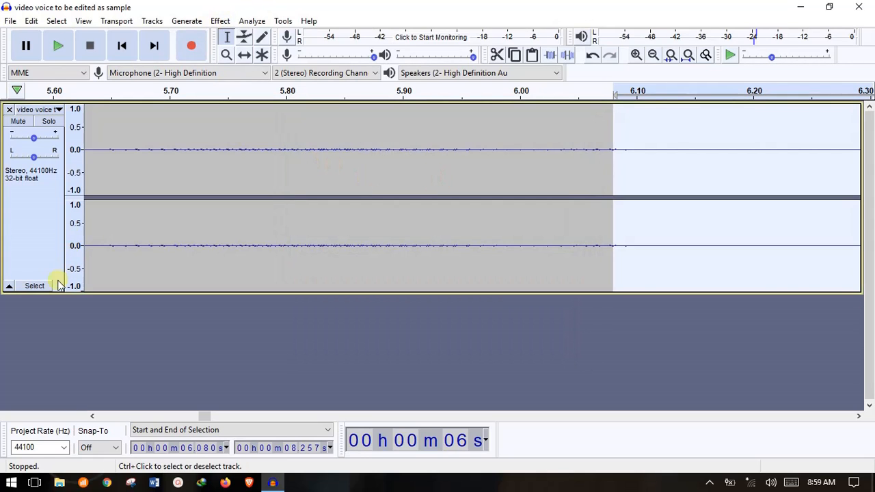
Step: Apply Noise Reduction to the whole track again at 12 dB, sensitivity 6.00 and 3 smoothing bands, and check playback up to about 14.7 seconds
left_click(35, 286)
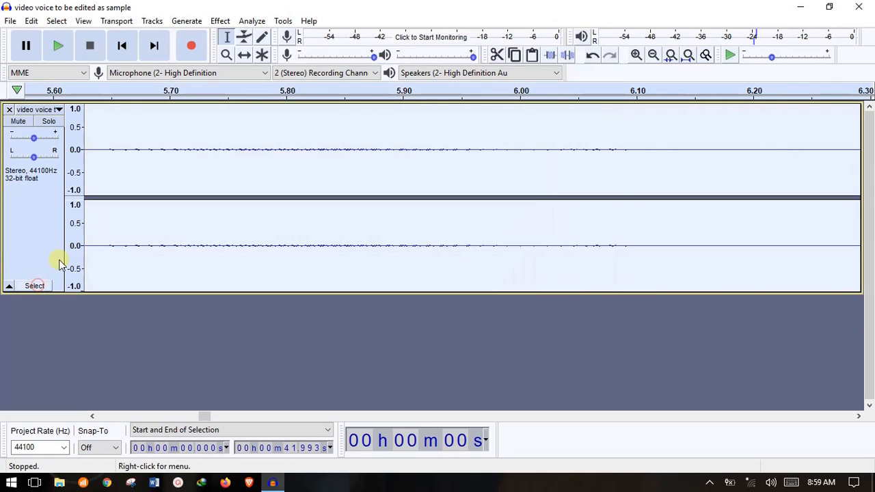
left_click(218, 21)
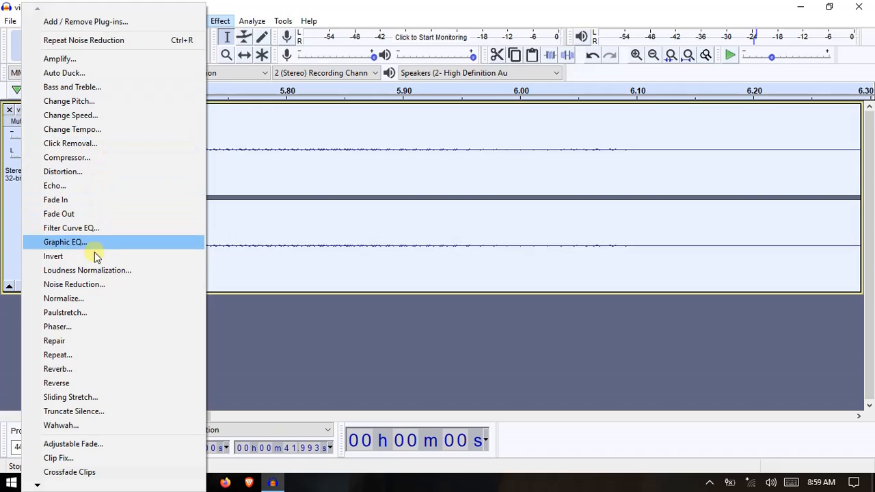
left_click(96, 284)
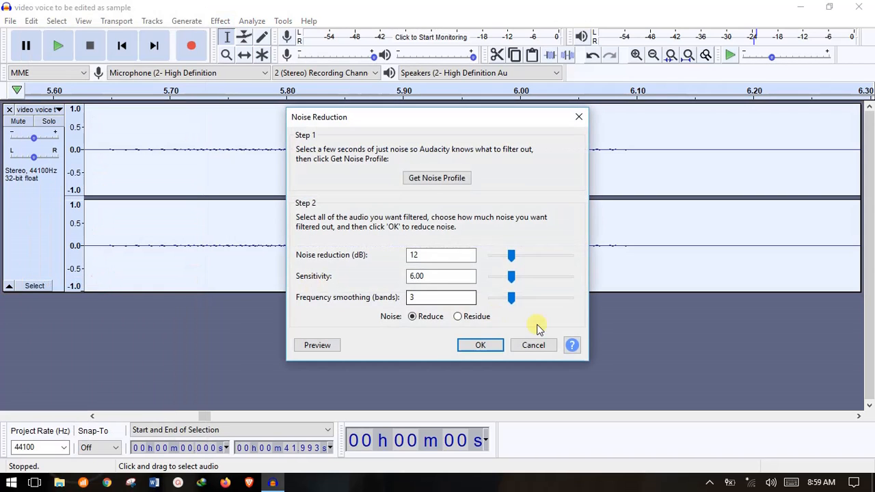
left_click(479, 347)
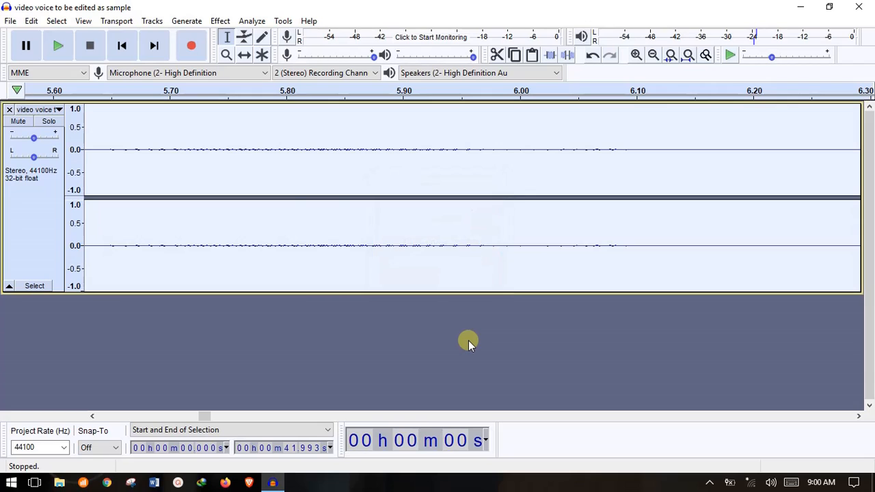
left_click(58, 46)
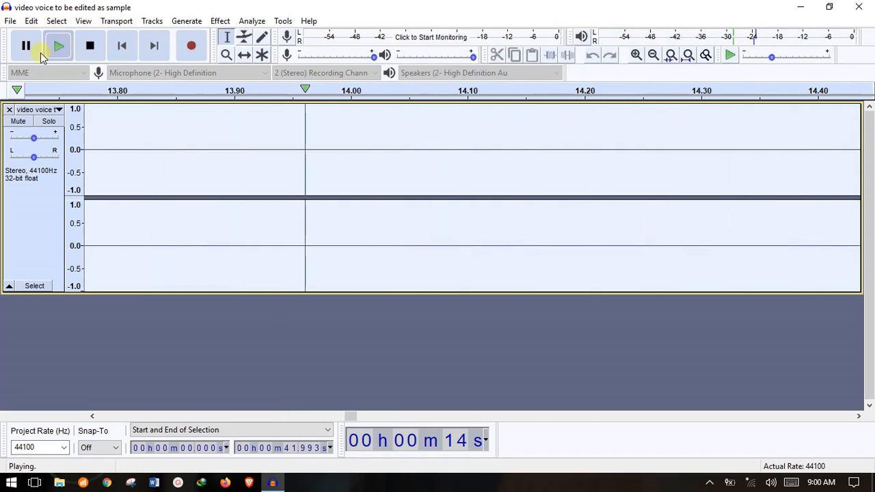
left_click(26, 46)
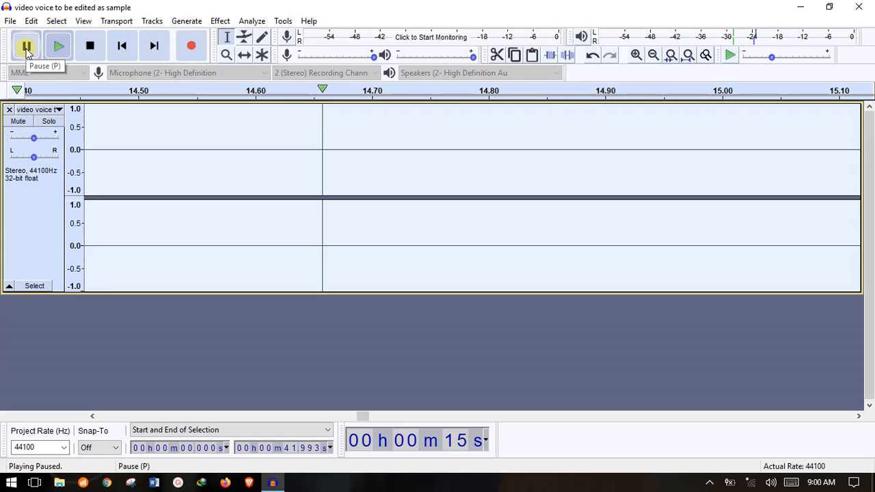
Step: Export the audio as an MP3 named "video voice to be edited as sampleedited copy" in the audio folder, accepting the metadata tags without changes
left_click(11, 21)
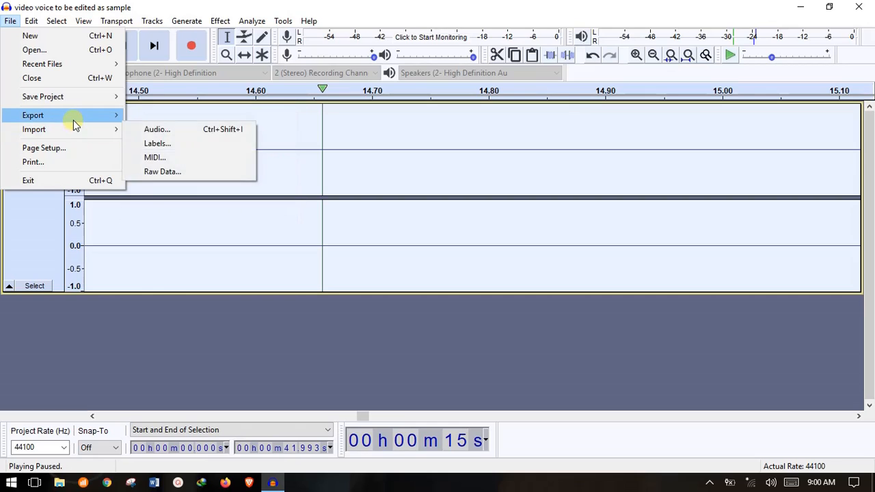
mouse_move(74, 119)
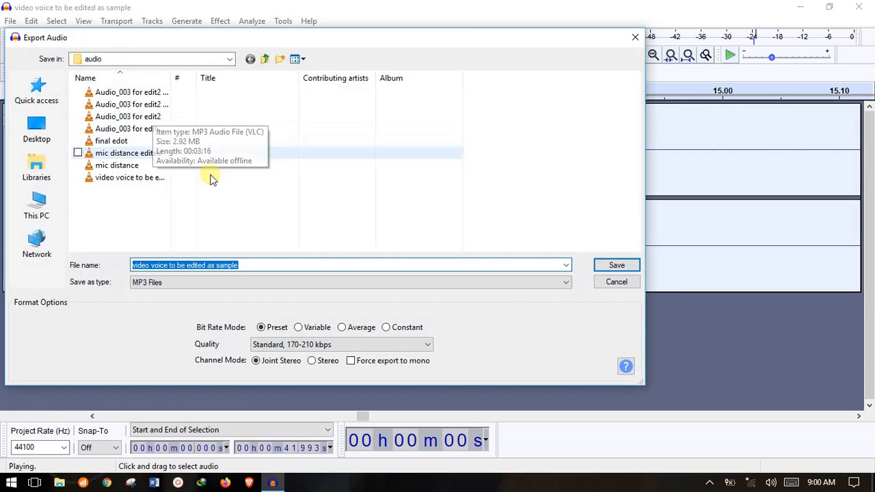
left_click(277, 265)
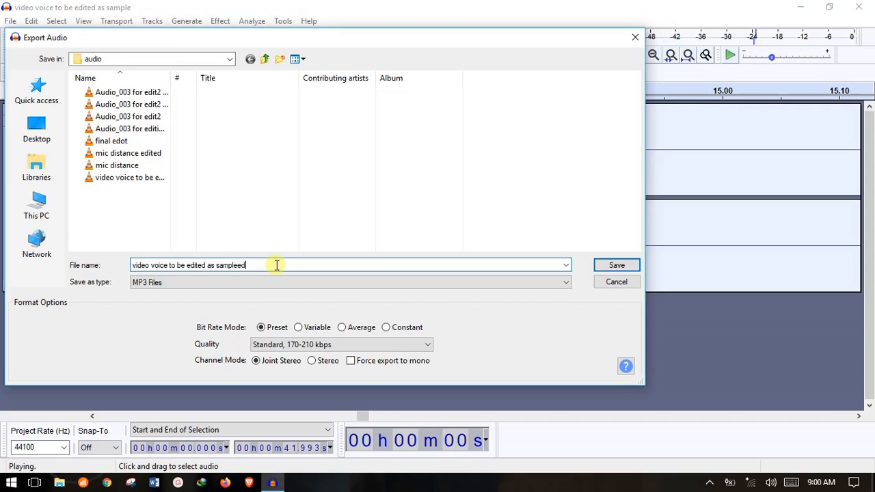
type("edited copy")
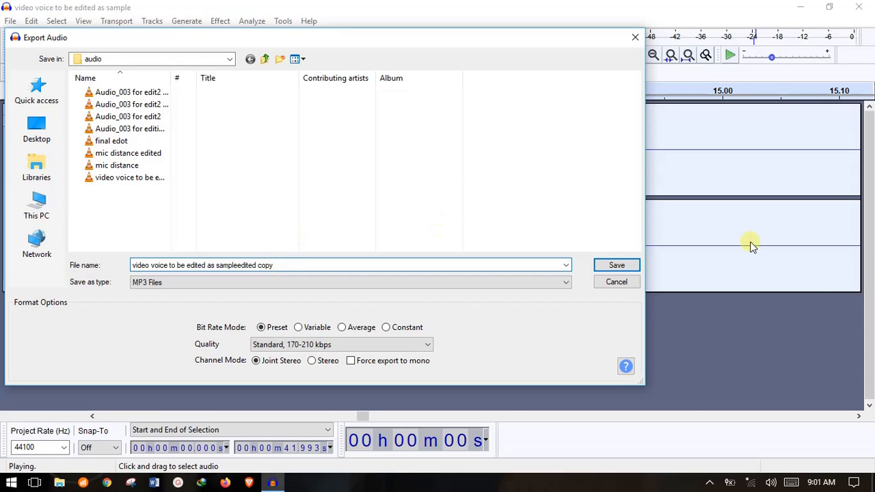
left_click(615, 271)
left_click(616, 267)
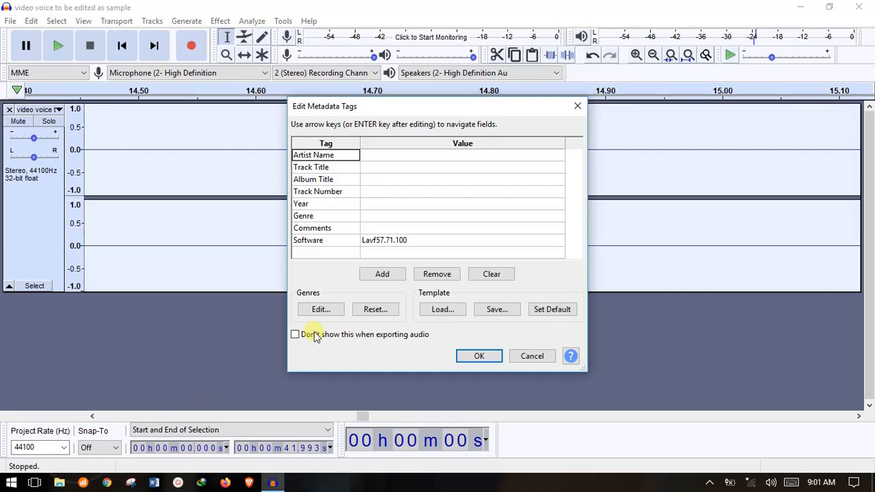
left_click(490, 358)
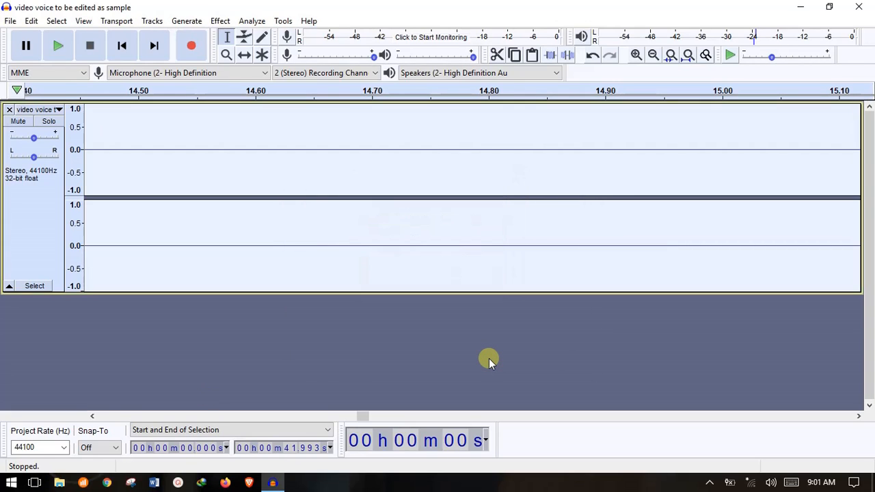
Step: Switch to File Explorer and play "video voice to be edited as sampleedited copy" from the audio folder on Local Disk (D:)
left_click(63, 485)
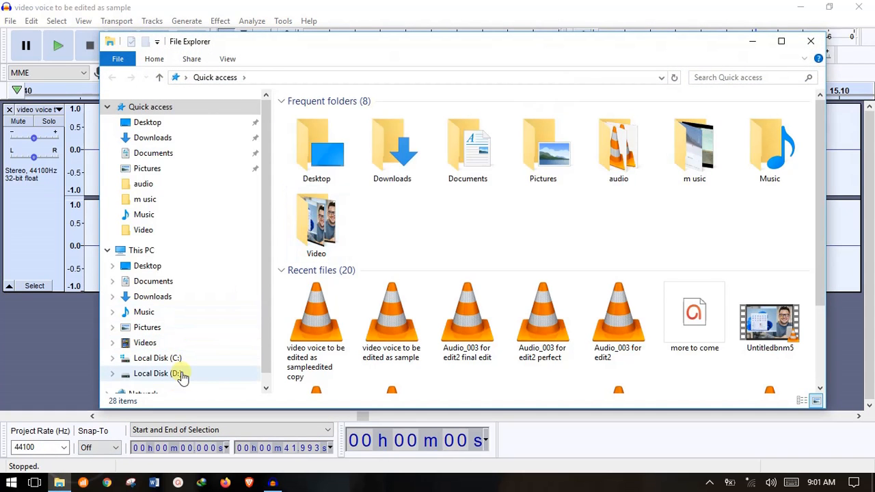
left_click(179, 373)
double_click(403, 150)
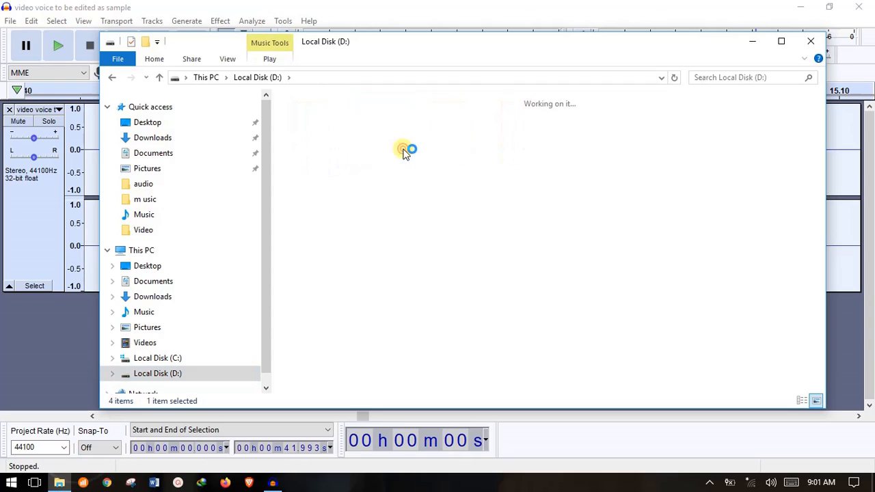
left_click(309, 255)
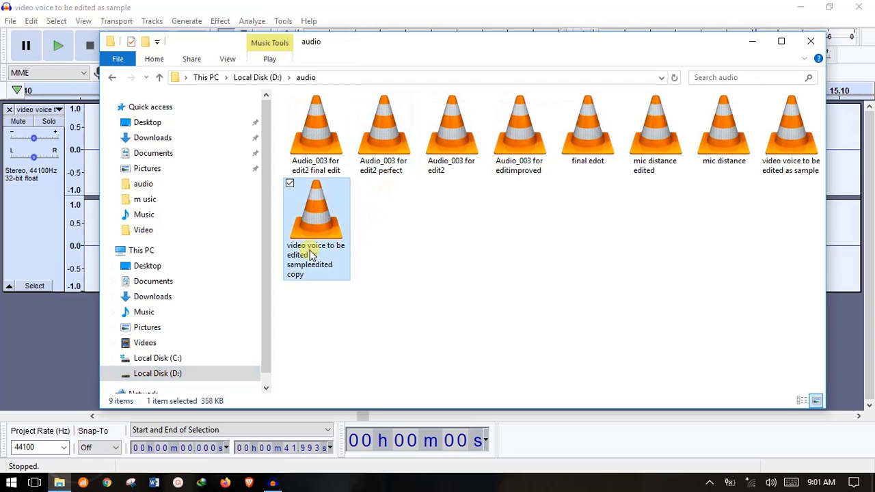
left_click(309, 254)
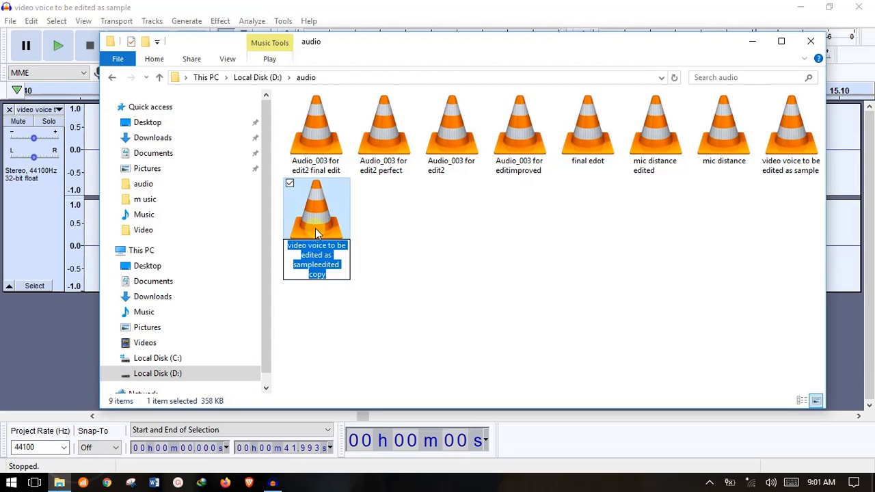
left_click(315, 230)
double_click(316, 230)
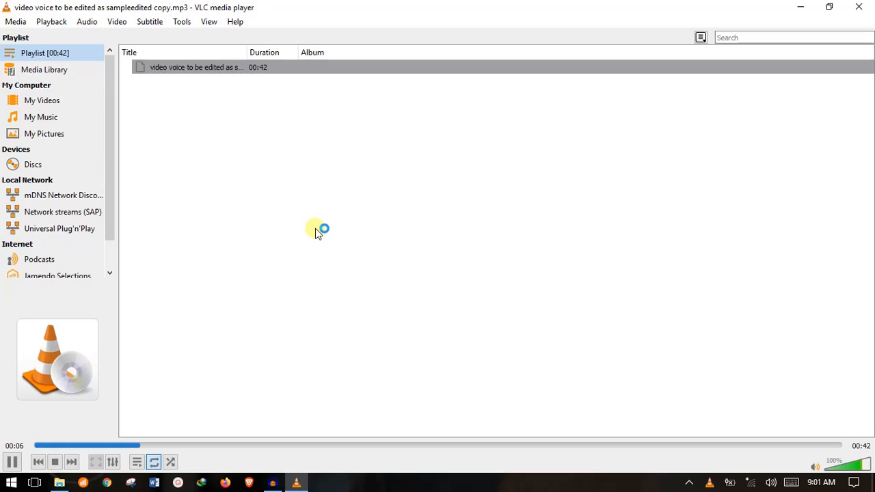
Step: Pause and resume the exported copy in VLC, pause it again at about 21 seconds, and minimize the player
left_click(12, 463)
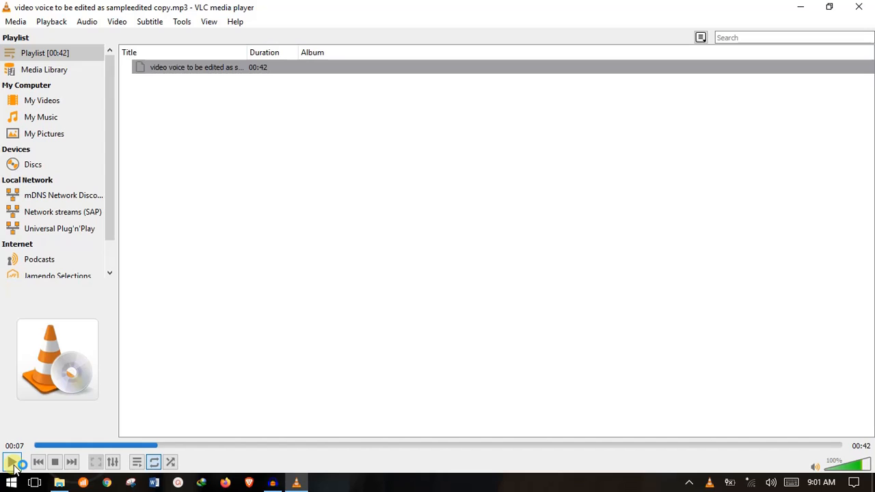
left_click(13, 463)
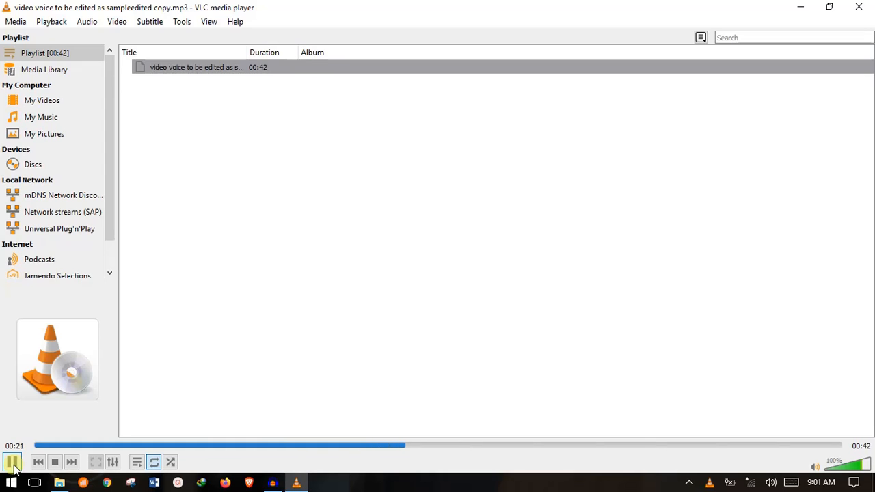
left_click(12, 464)
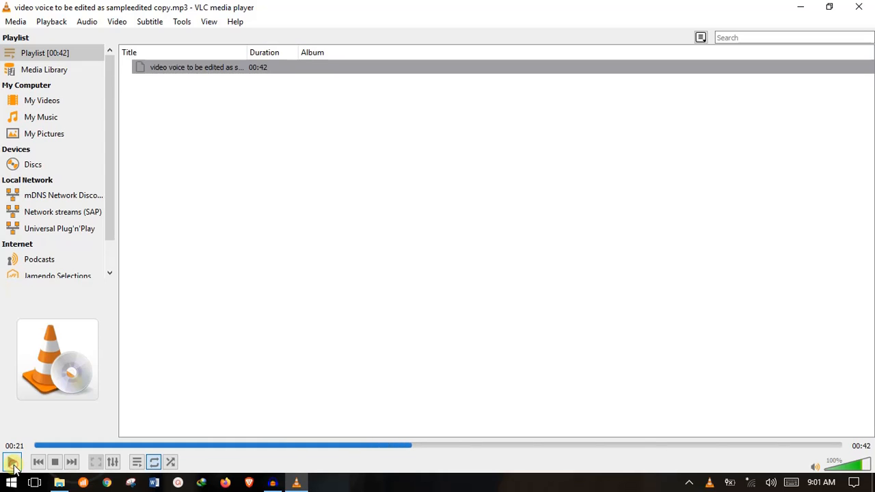
left_click(798, 8)
Step: Play the original "video voice to be edited as sample" and the exported copy in turn to compare them, closing the player after each
left_click(798, 160)
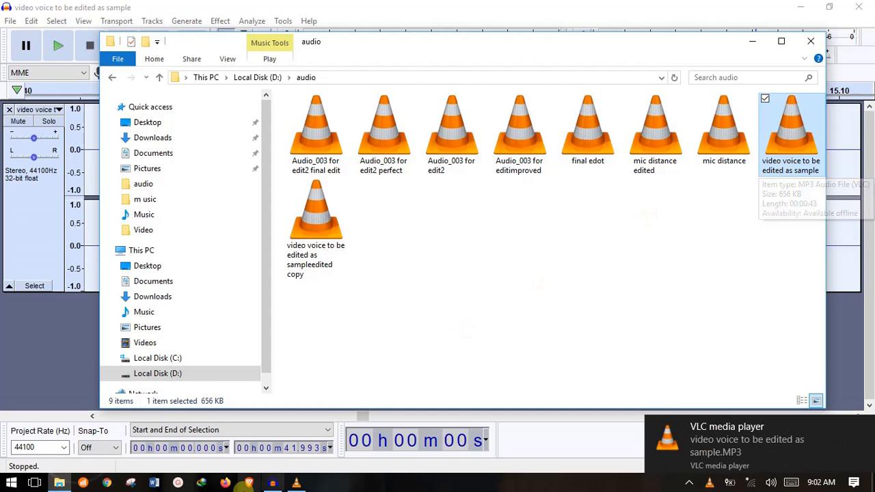
left_click(296, 482)
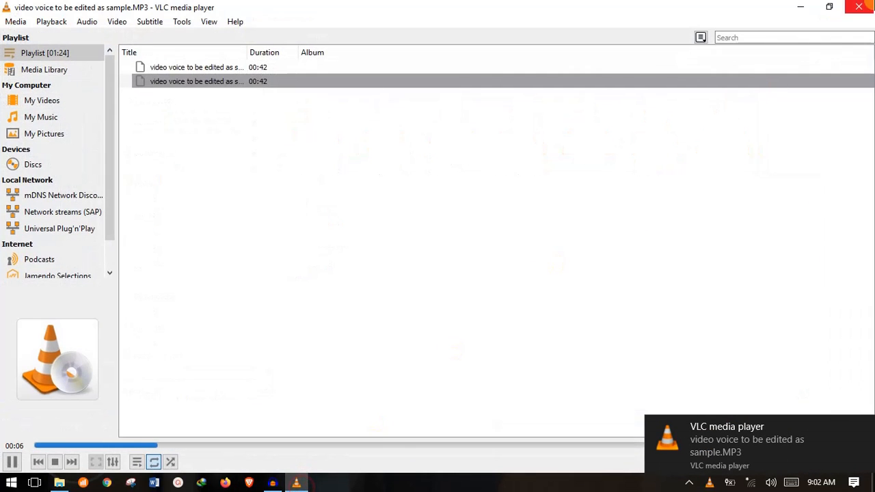
left_click(858, 7)
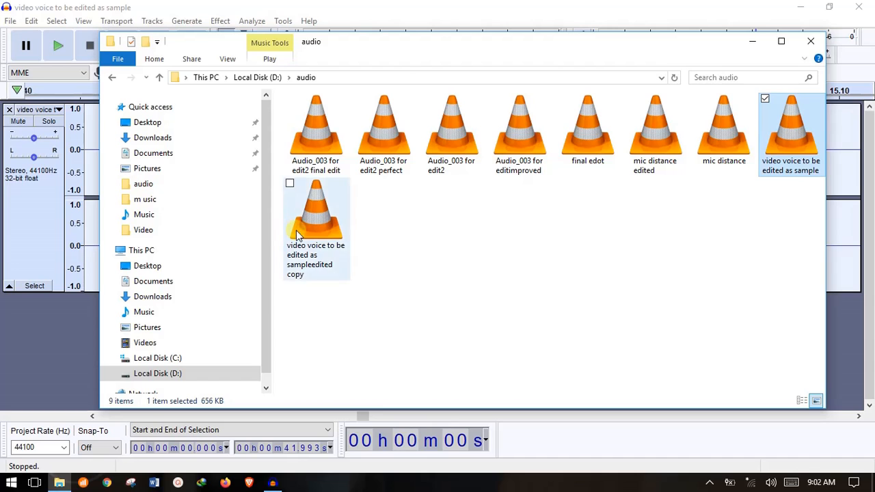
double_click(322, 241)
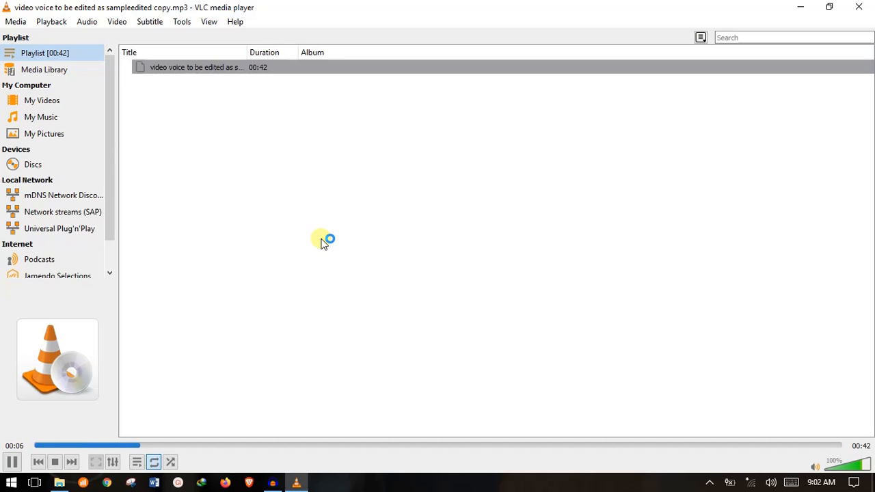
left_click(866, 7)
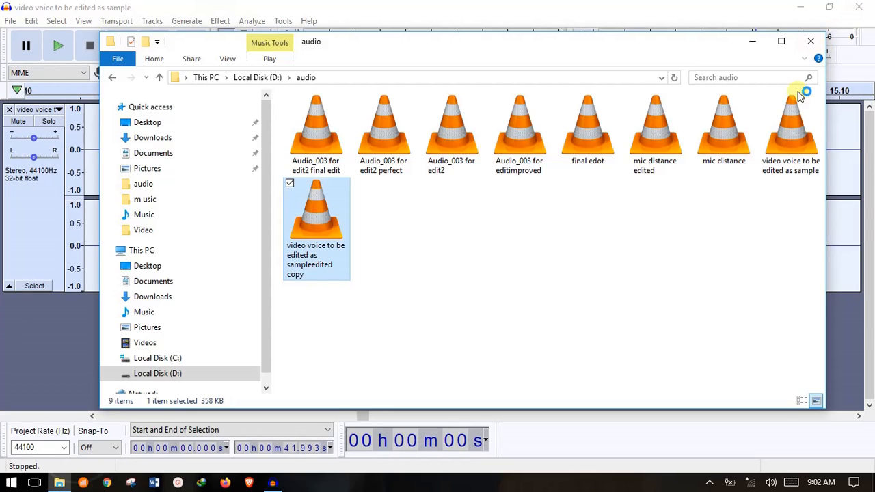
Step: Inspect the original and exported files in the audio folder, clear the selection, and minimize File Explorer and Audacity
left_click(786, 157)
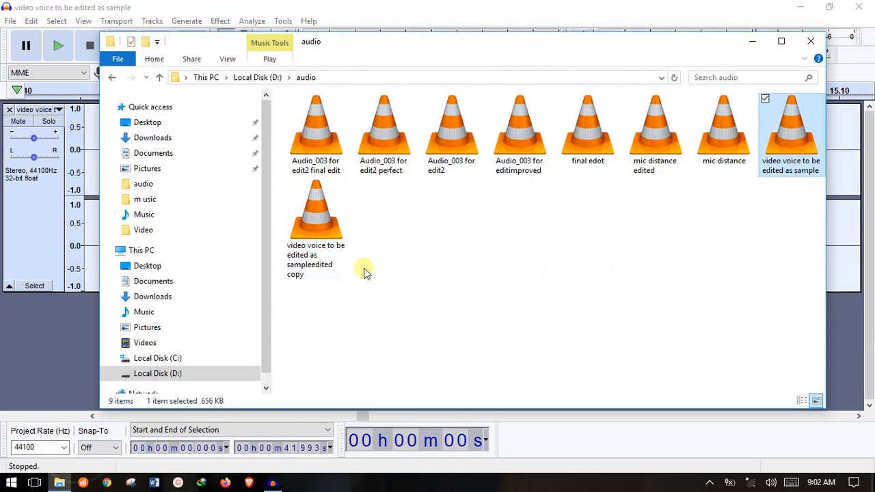
left_click(315, 225)
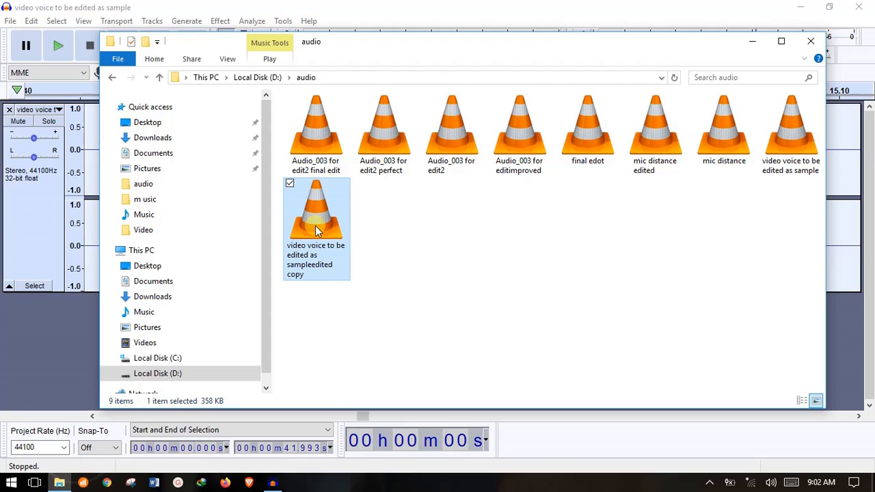
mouse_move(291, 212)
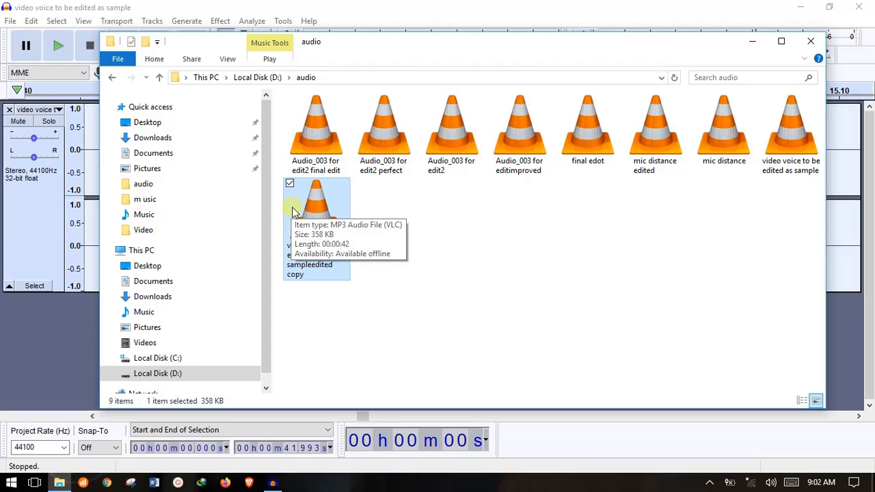
left_click(656, 254)
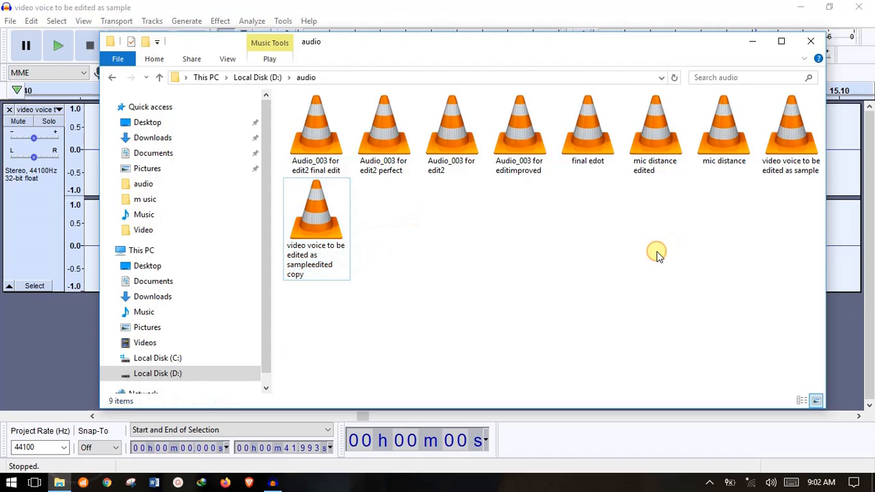
left_click(752, 40)
left_click(809, 8)
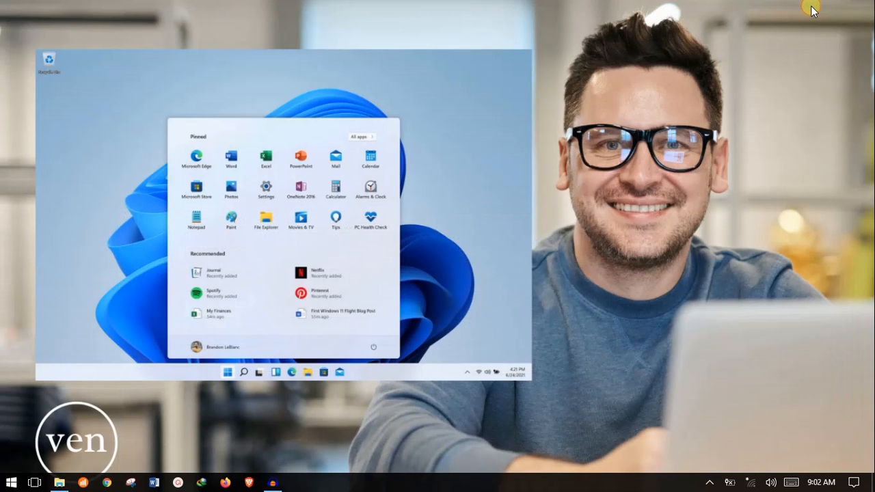